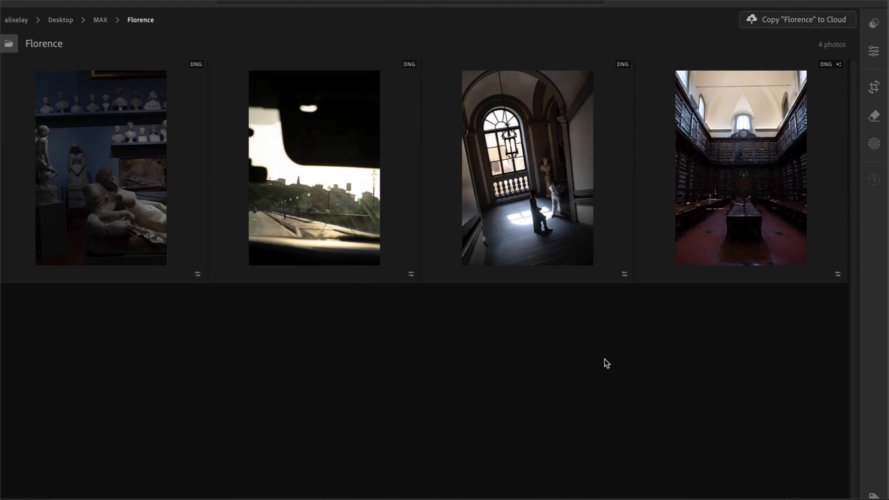
Step: Preview the library, statues, road and arched-window photos one after another
{"action": "left_click", "coordinate": [740, 206]}
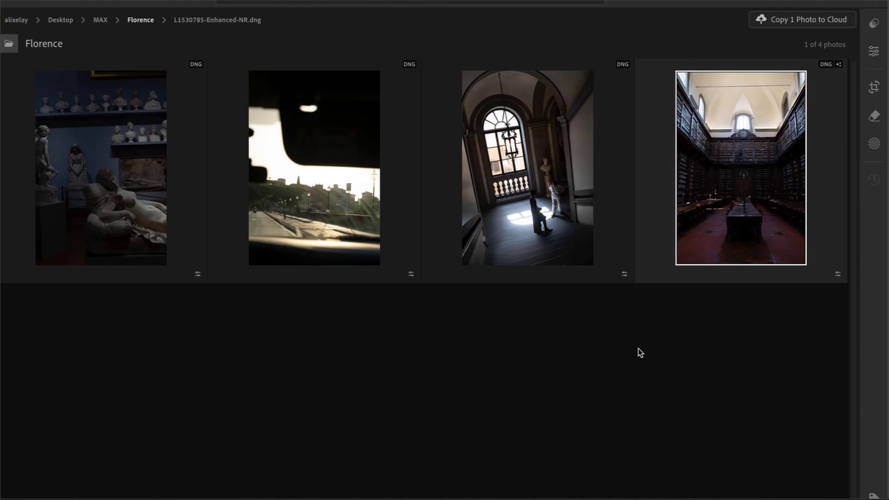
{"action": "left_click", "coordinate": [102, 168]}
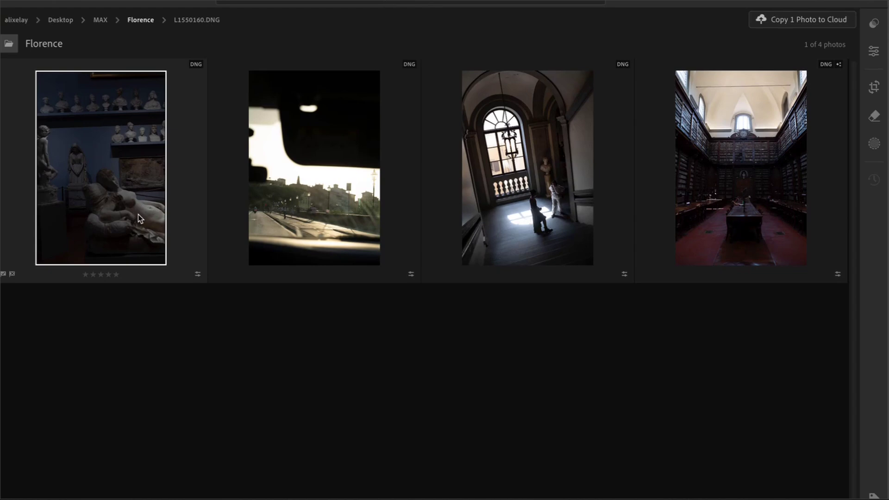
{"action": "left_click", "coordinate": [347, 235]}
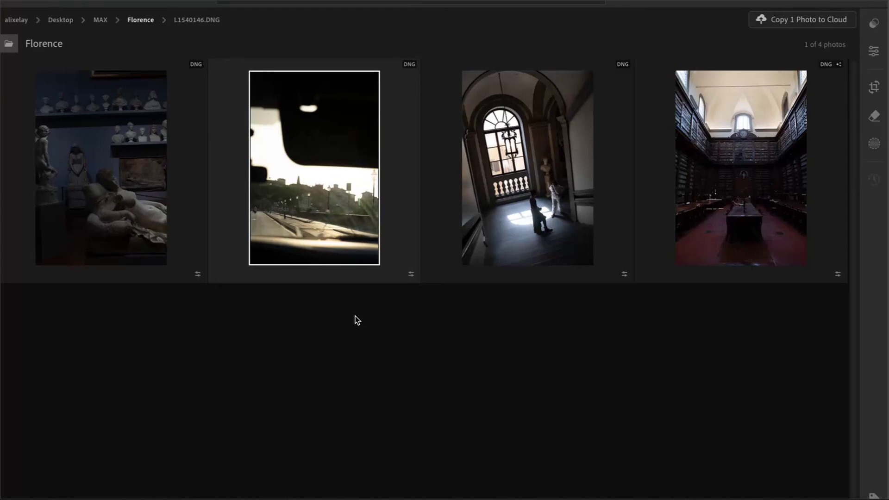
{"action": "left_click", "coordinate": [527, 238]}
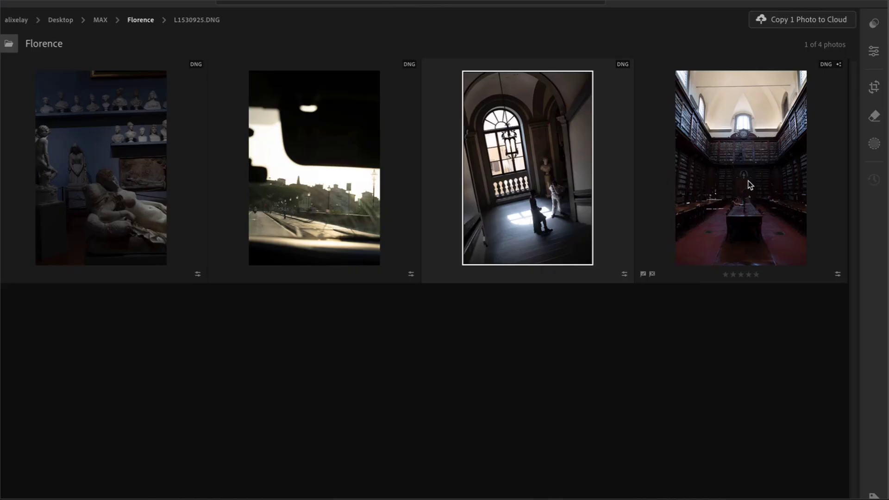
Step: Open the library photo for editing and raise its exposure to +0.37
{"action": "double_click", "coordinate": [787, 198]}
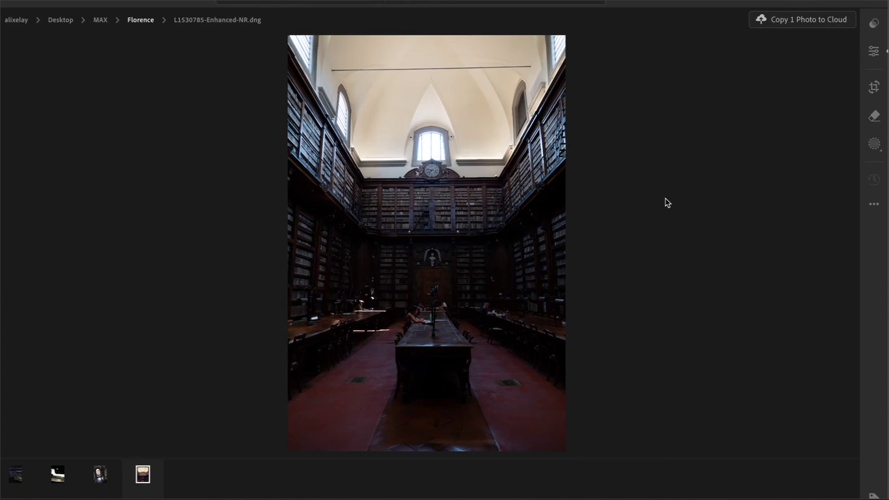
{"action": "left_click", "coordinate": [874, 52]}
{"action": "left_click_drag", "start_coordinate": [780, 147], "coordinate": [773, 178]}
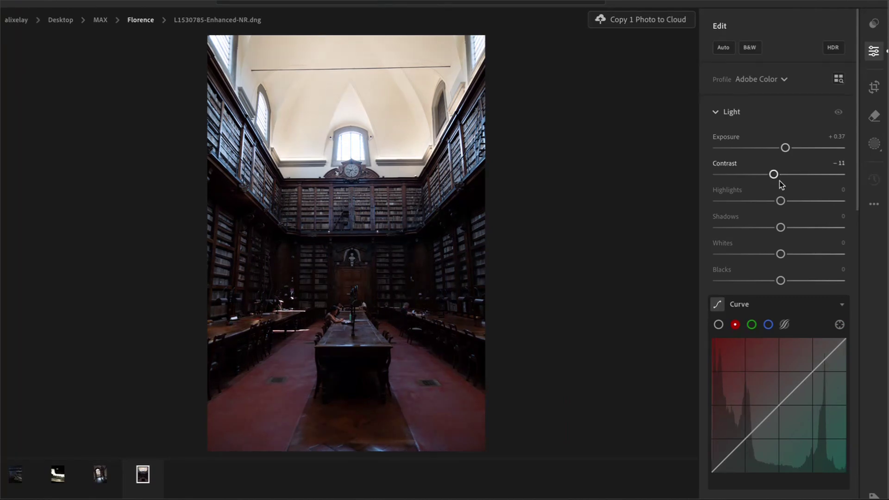
{"action": "scroll", "coordinate": [780, 185], "scroll_direction": "down", "scroll_amount": 3}
{"action": "scroll", "coordinate": [782, 185], "scroll_direction": "down", "scroll_amount": 3}
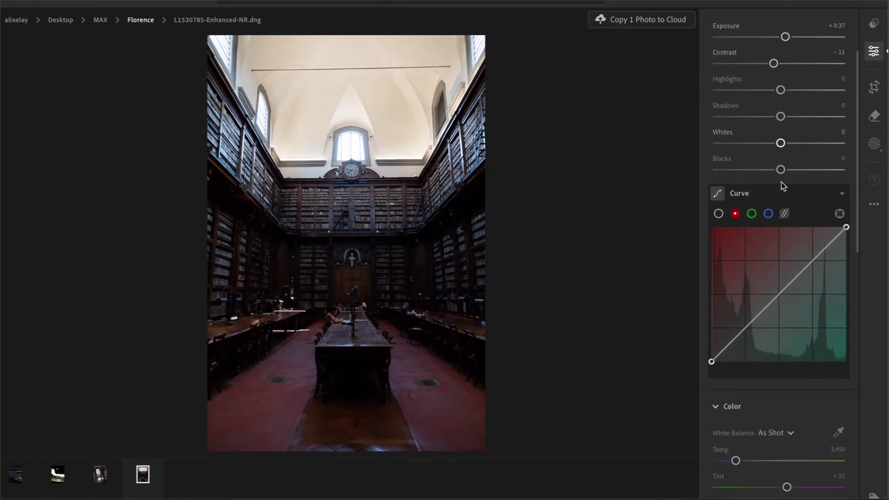
{"action": "scroll", "coordinate": [783, 186], "scroll_direction": "up", "scroll_amount": 1}
Step: Reshape the white-channel tone curve with points lifting the midtones and the black point
{"action": "left_click", "coordinate": [718, 179]}
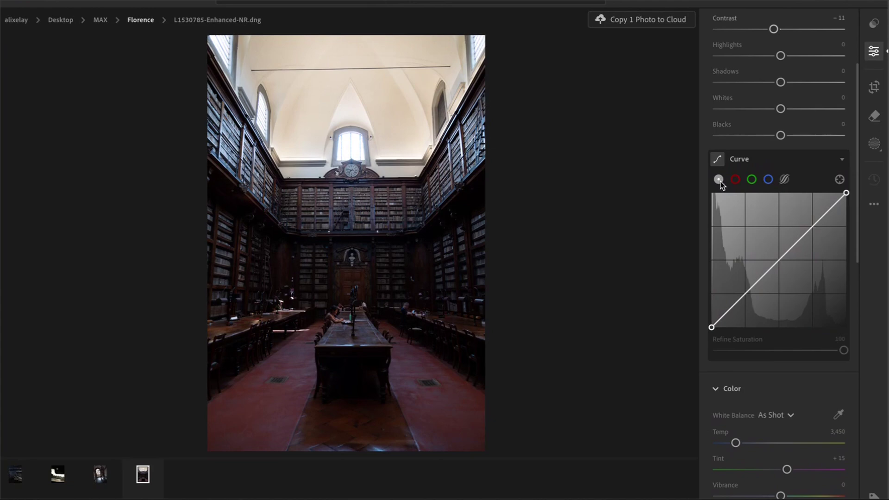
{"action": "left_click_drag", "start_coordinate": [781, 258], "coordinate": [770, 246]}
{"action": "left_click_drag", "start_coordinate": [808, 215], "coordinate": [810, 218]}
{"action": "left_click_drag", "start_coordinate": [742, 284], "coordinate": [744, 286]}
{"action": "left_click", "coordinate": [725, 311]}
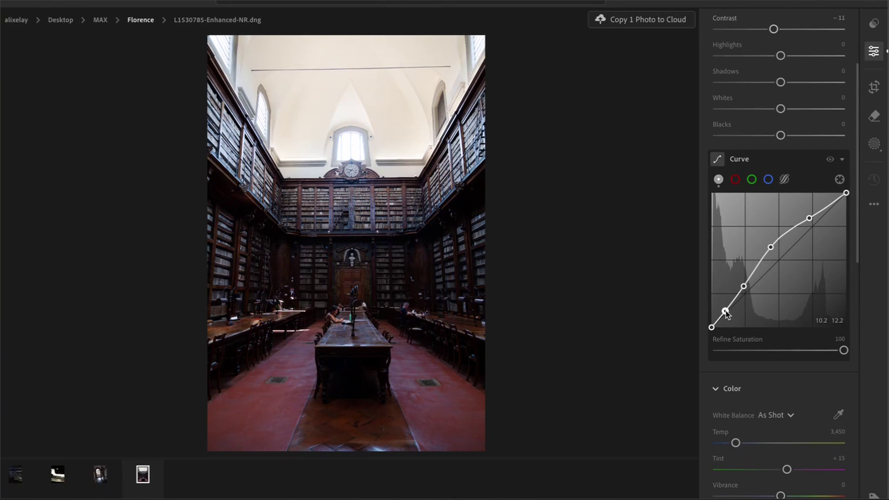
{"action": "left_click_drag", "start_coordinate": [709, 329], "coordinate": [708, 324]}
Step: Warm the library photo's white balance temperature to 4,161
{"action": "scroll", "coordinate": [764, 303], "scroll_direction": "down", "scroll_amount": 4}
{"action": "scroll", "coordinate": [764, 305], "scroll_direction": "down", "scroll_amount": 7}
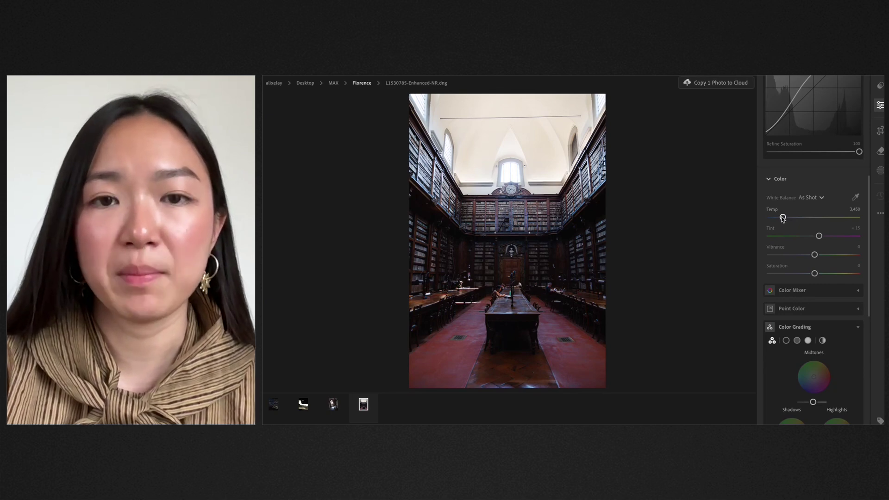
{"action": "left_click_drag", "start_coordinate": [782, 217], "coordinate": [745, 210]}
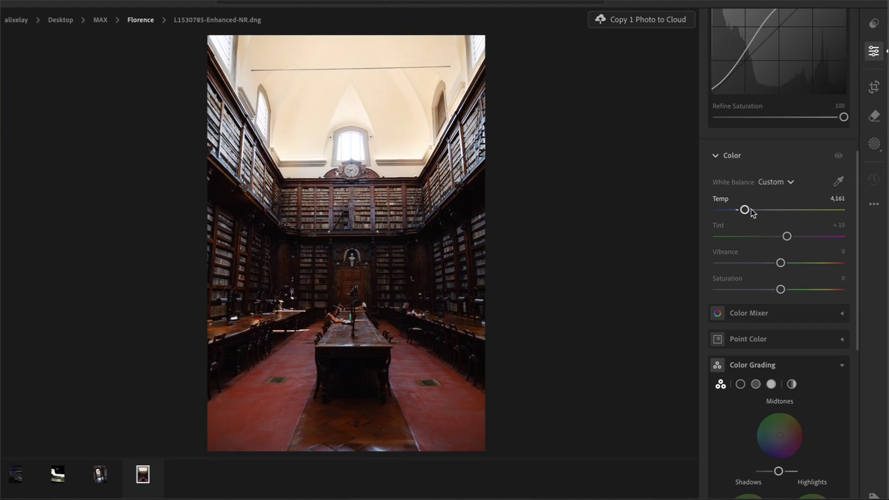
Step: Grade midtones orange, highlights yellow and shadows blue (hue 215, saturation 21)
{"action": "scroll", "coordinate": [768, 214], "scroll_direction": "down", "scroll_amount": 5}
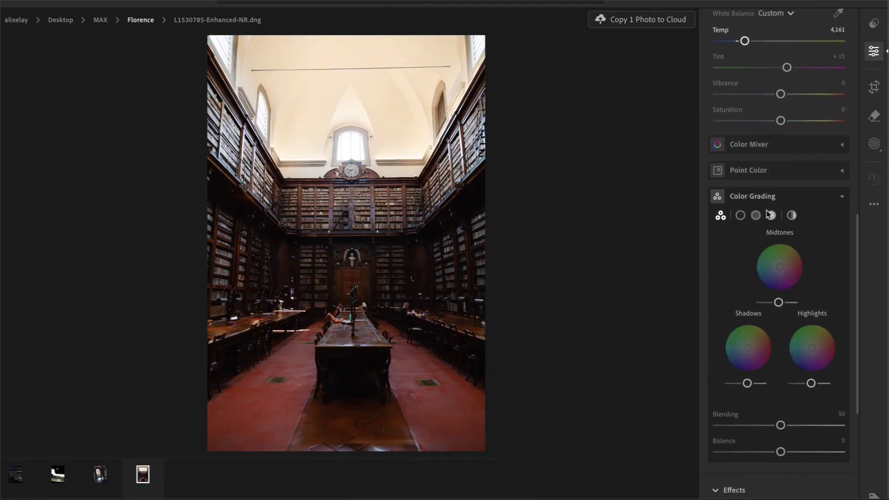
{"action": "scroll", "coordinate": [767, 213], "scroll_direction": "down", "scroll_amount": 1}
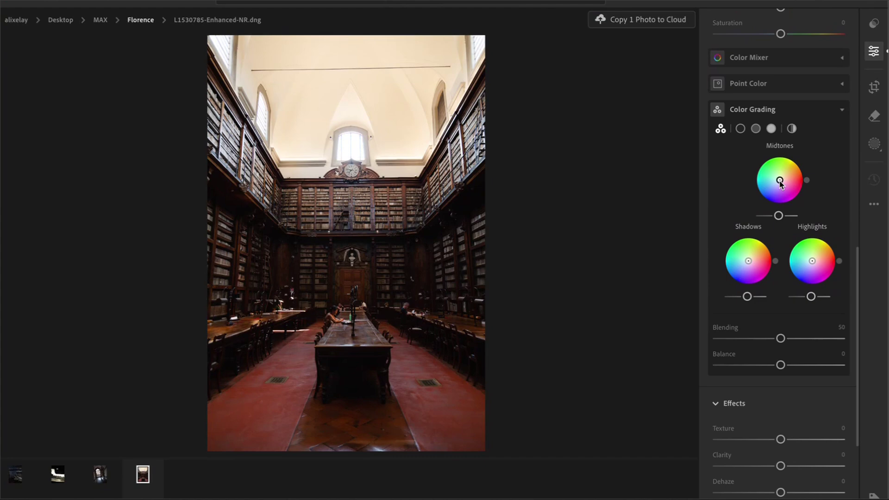
{"action": "left_click_drag", "start_coordinate": [780, 181], "coordinate": [784, 180]}
{"action": "scroll", "coordinate": [784, 181], "scroll_direction": "down", "scroll_amount": 4}
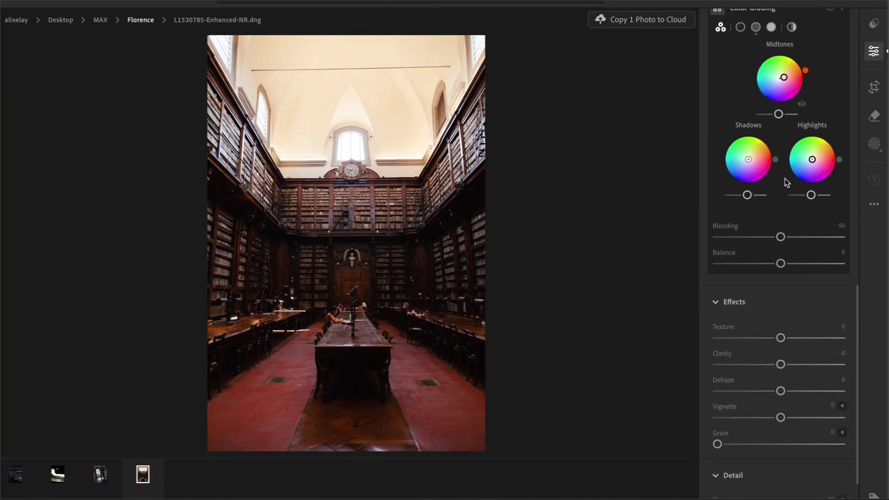
{"action": "left_click_drag", "start_coordinate": [812, 160], "coordinate": [815, 158]}
{"action": "scroll", "coordinate": [815, 158], "scroll_direction": "down", "scroll_amount": 2}
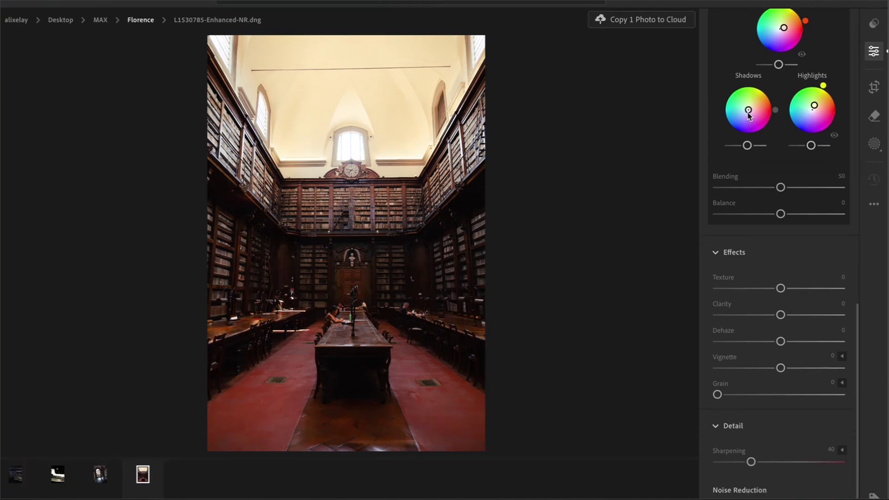
{"action": "left_click_drag", "start_coordinate": [748, 112], "coordinate": [746, 115]}
{"action": "left_click_drag", "start_coordinate": [745, 113], "coordinate": [746, 114]}
Step: Anchor the blue and green curves at their centre and lower quarter
{"action": "scroll", "coordinate": [746, 115], "scroll_direction": "down", "scroll_amount": 3}
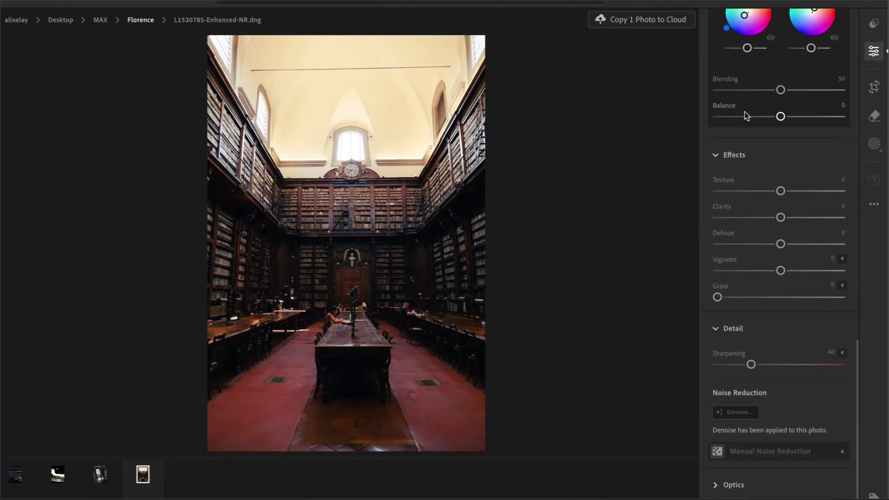
{"action": "scroll", "coordinate": [746, 115], "scroll_direction": "up", "scroll_amount": 6}
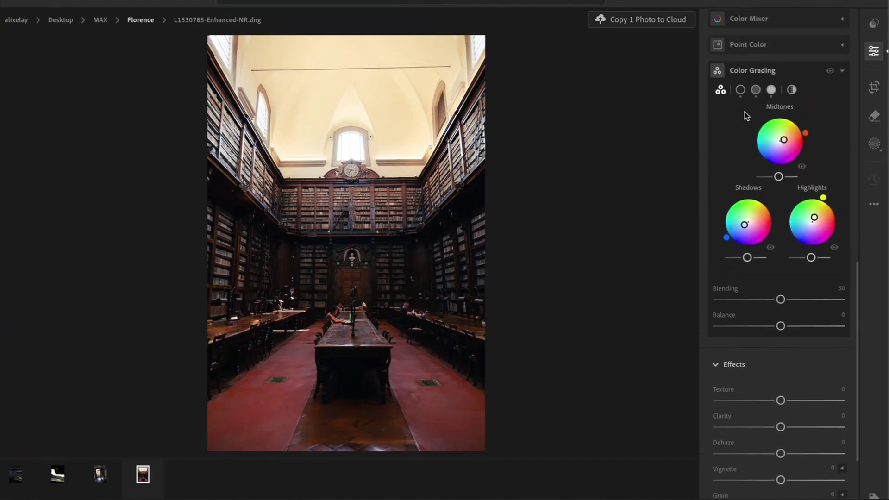
{"action": "scroll", "coordinate": [744, 112], "scroll_direction": "up", "scroll_amount": 2}
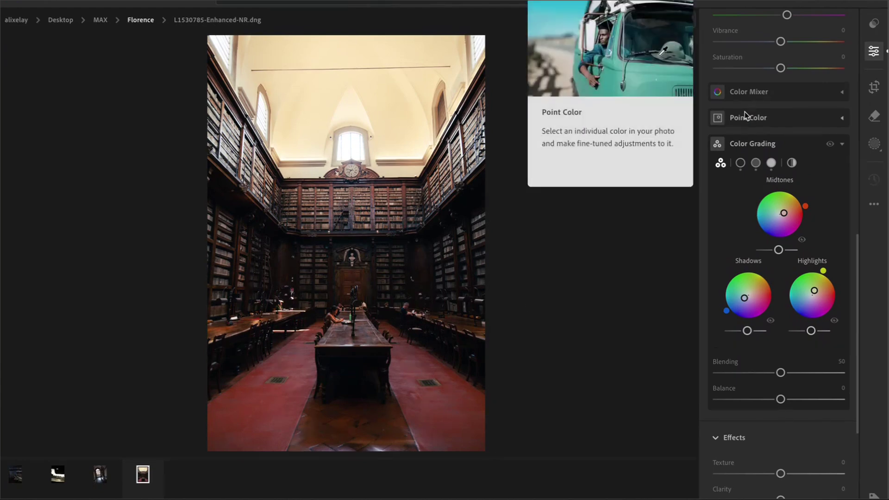
{"action": "scroll", "coordinate": [744, 112], "scroll_direction": "up", "scroll_amount": 10}
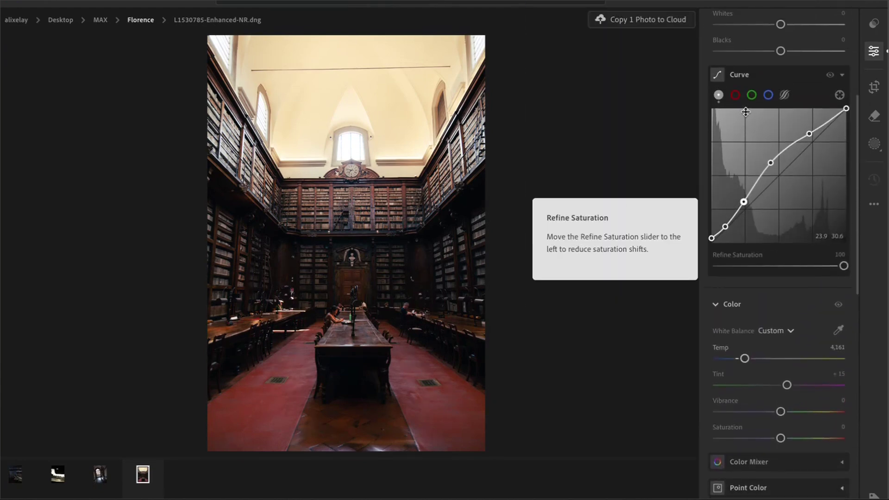
{"action": "left_click", "coordinate": [768, 95]}
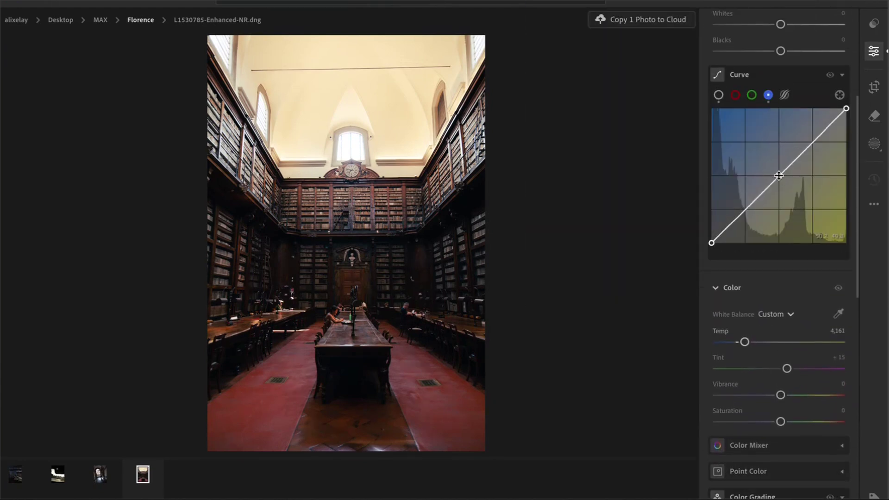
{"action": "left_click", "coordinate": [779, 176]}
{"action": "left_click", "coordinate": [745, 208]}
{"action": "left_click", "coordinate": [752, 95]}
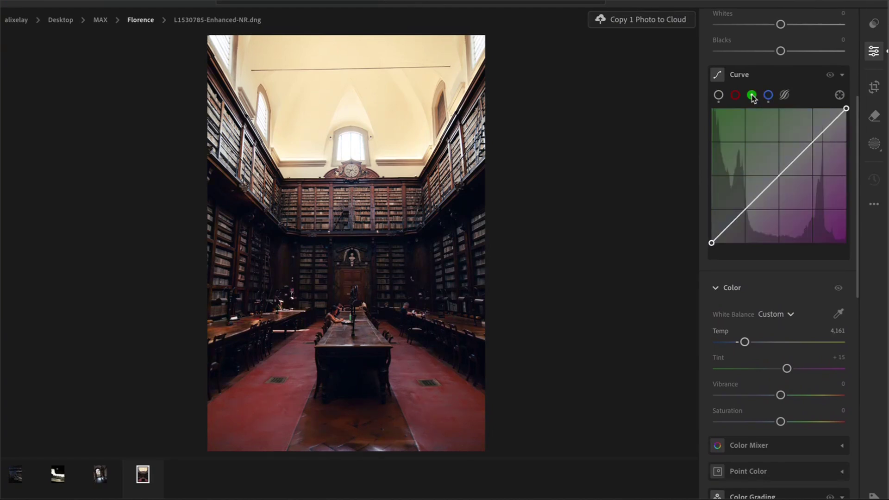
{"action": "left_click", "coordinate": [779, 174]}
{"action": "left_click", "coordinate": [745, 208]}
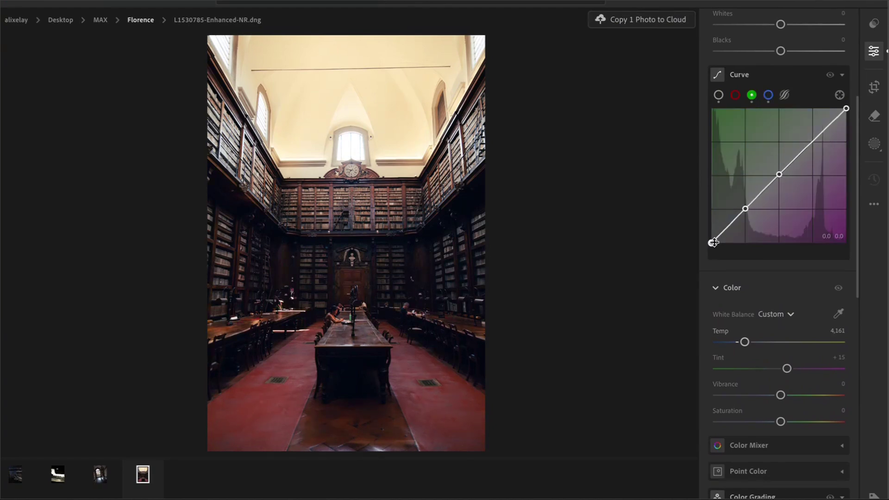
Step: Anchor the red curve at two points and nudge its black point inward
{"action": "left_click", "coordinate": [736, 95]}
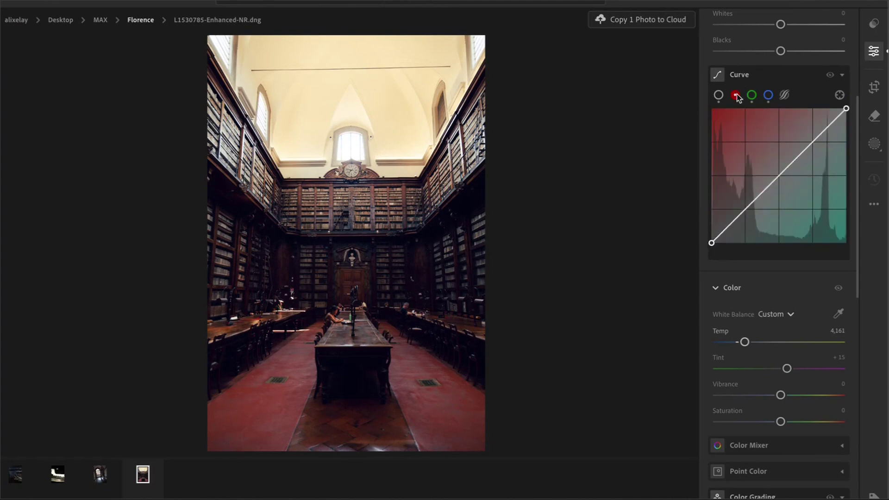
{"action": "left_click", "coordinate": [779, 175]}
{"action": "left_click", "coordinate": [746, 207]}
{"action": "left_click_drag", "start_coordinate": [712, 242], "coordinate": [714, 247]}
Step: Soften the photo with Clarity -12 and Dehaze -19
{"action": "scroll", "coordinate": [740, 237], "scroll_direction": "down", "scroll_amount": 15}
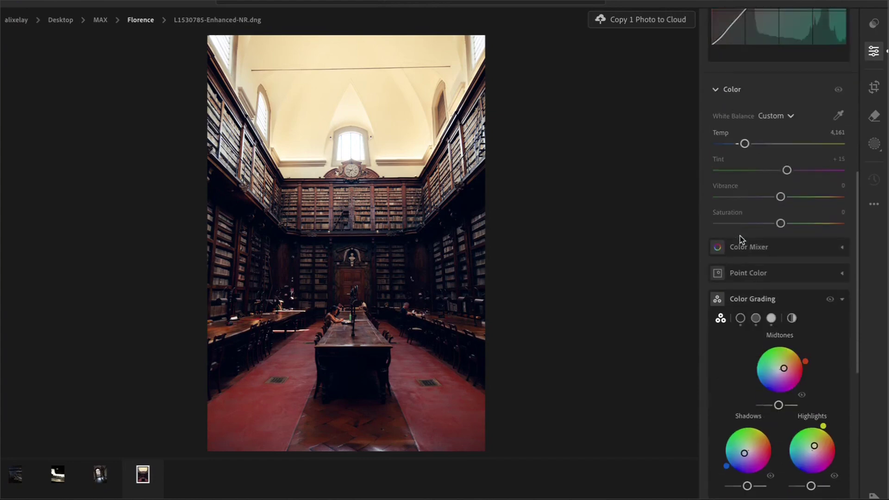
{"action": "scroll", "coordinate": [740, 239], "scroll_direction": "down", "scroll_amount": 3}
{"action": "left_click_drag", "start_coordinate": [780, 233], "coordinate": [769, 261]}
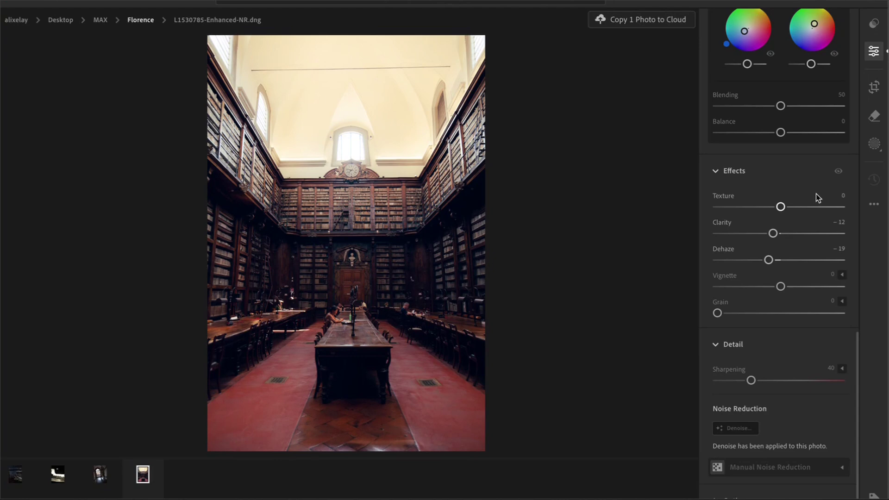
Step: Set Upright to Auto to straighten the library photo's perspective
{"action": "left_click", "coordinate": [874, 89]}
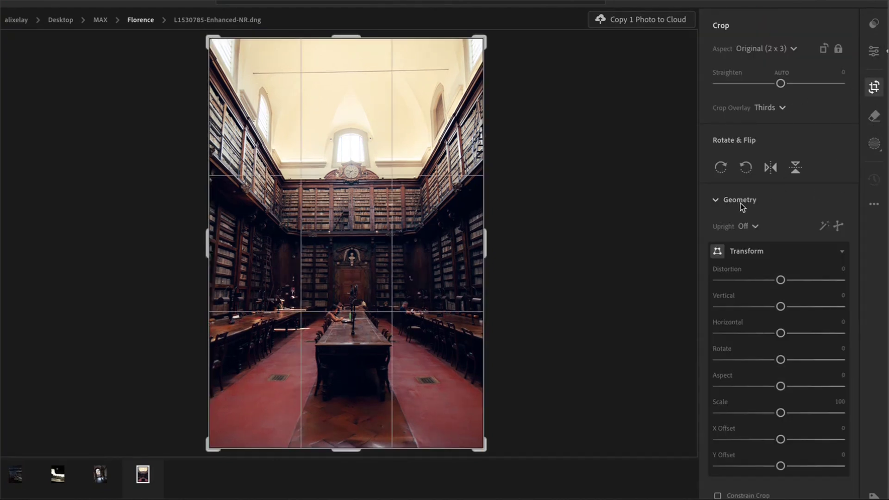
{"action": "left_click", "coordinate": [746, 226]}
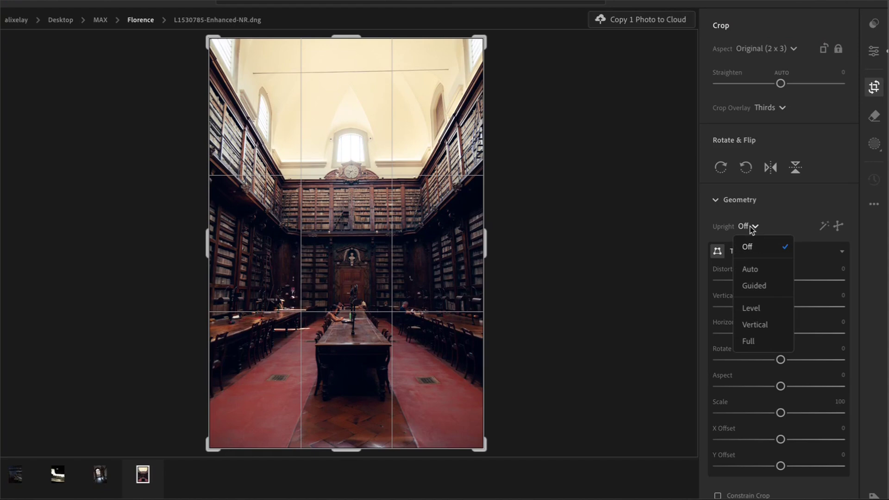
{"action": "left_click", "coordinate": [749, 269]}
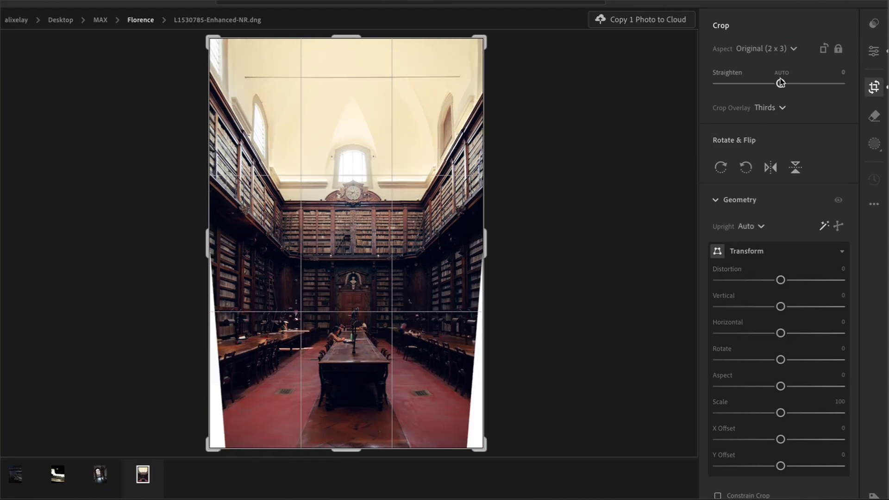
Step: Crop to a tighter 4 x 5 frame, reposition the photo, and apply
{"action": "left_click", "coordinate": [756, 48]}
{"action": "left_click", "coordinate": [756, 191]}
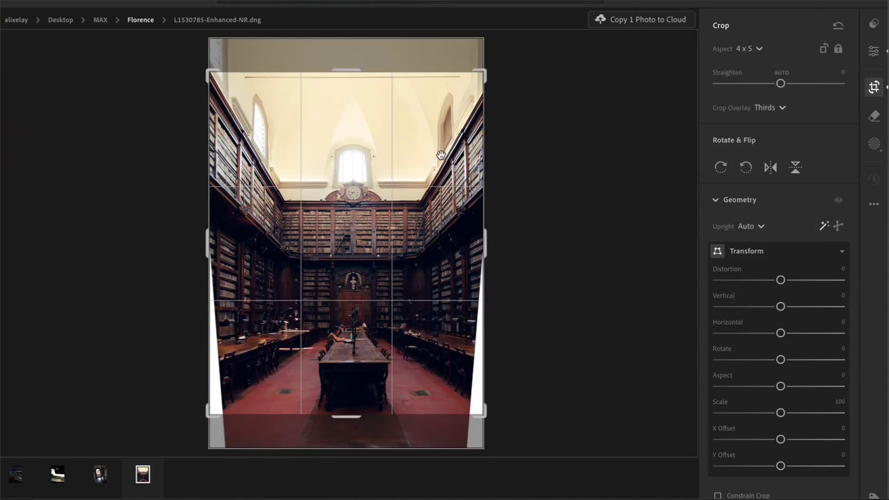
{"action": "left_click_drag", "start_coordinate": [350, 72], "coordinate": [351, 81]}
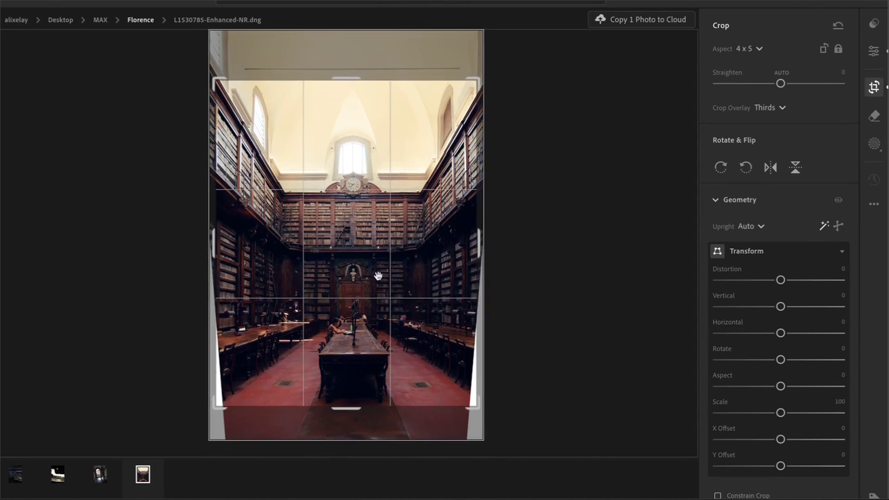
{"action": "mouse_move", "coordinate": [380, 328]}
{"action": "left_mouse_down"}
{"action": "mouse_move", "coordinate": [382, 347]}
{"action": "mouse_move", "coordinate": [391, 335]}
{"action": "left_mouse_up"}
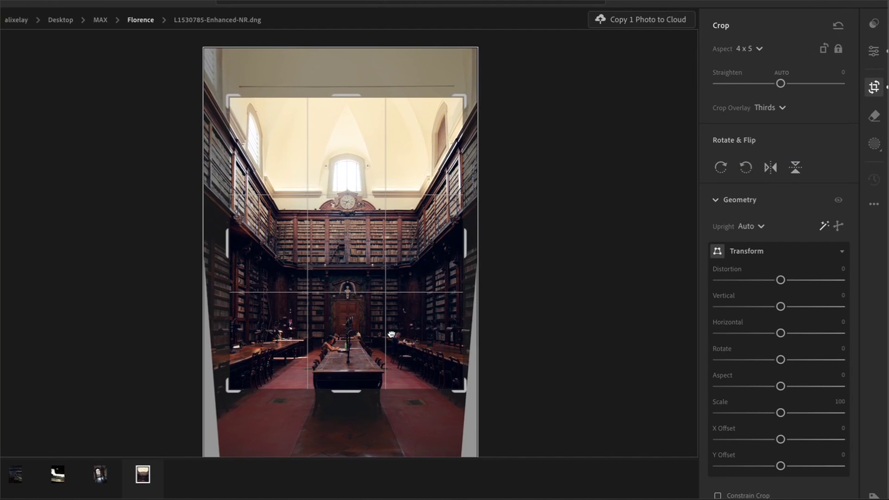
{"action": "key", "text": "Return"}
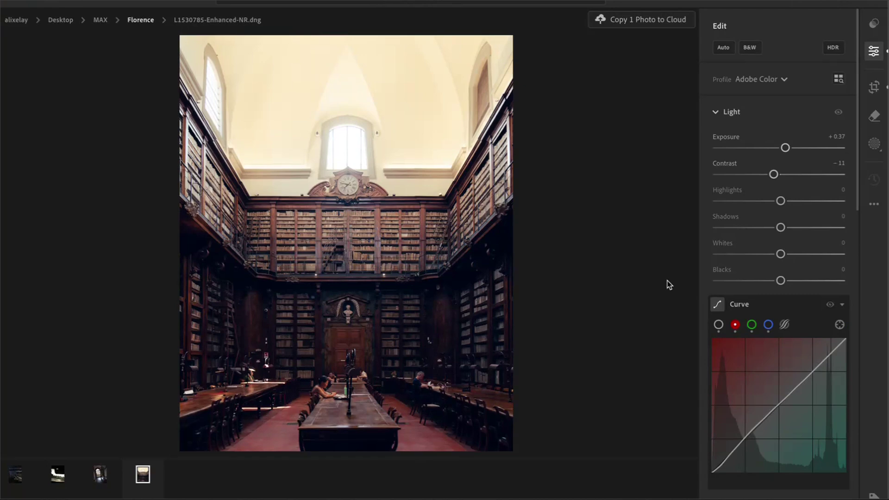
Step: Save the current edits as a preset named 'MAX demo 2' in the MAX group
{"action": "left_click", "coordinate": [874, 25]}
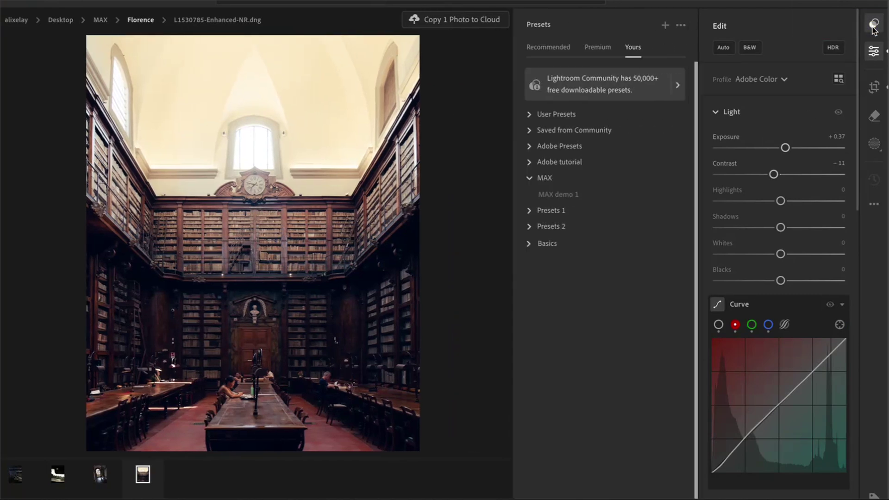
{"action": "left_click", "coordinate": [663, 27]}
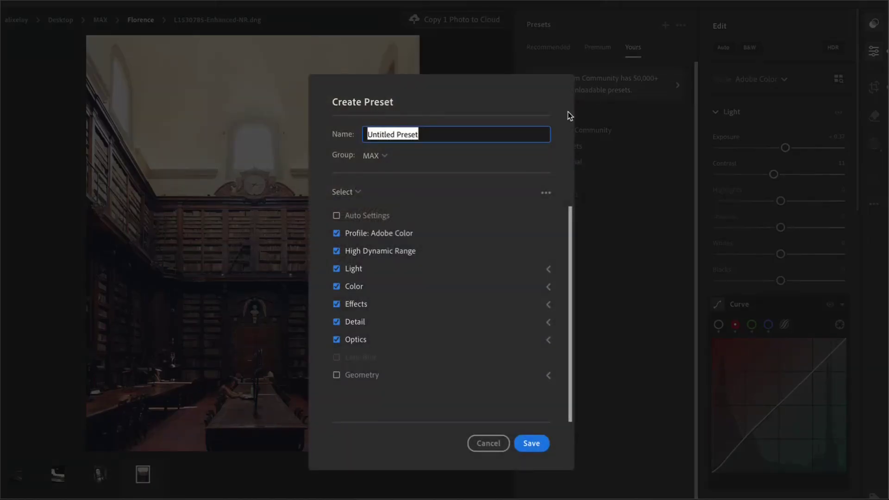
{"action": "type", "text": "MAX"}
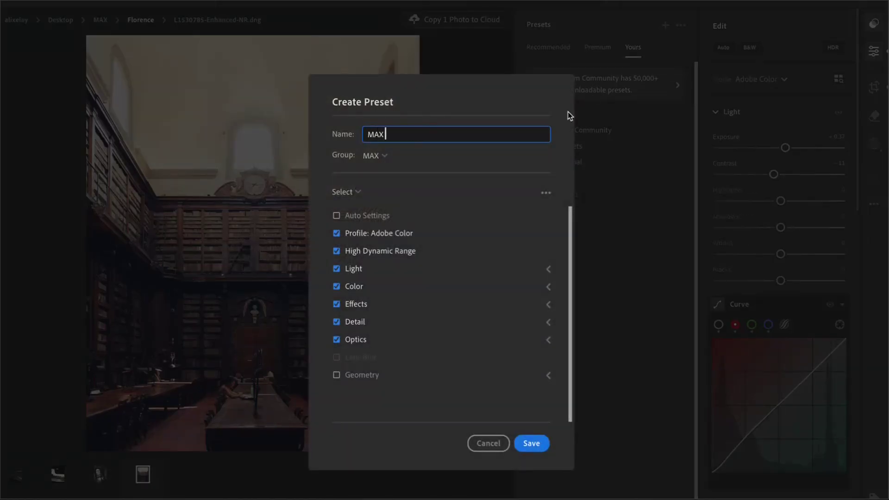
{"action": "type", "text": " demo 2"}
{"action": "left_click", "coordinate": [532, 443]}
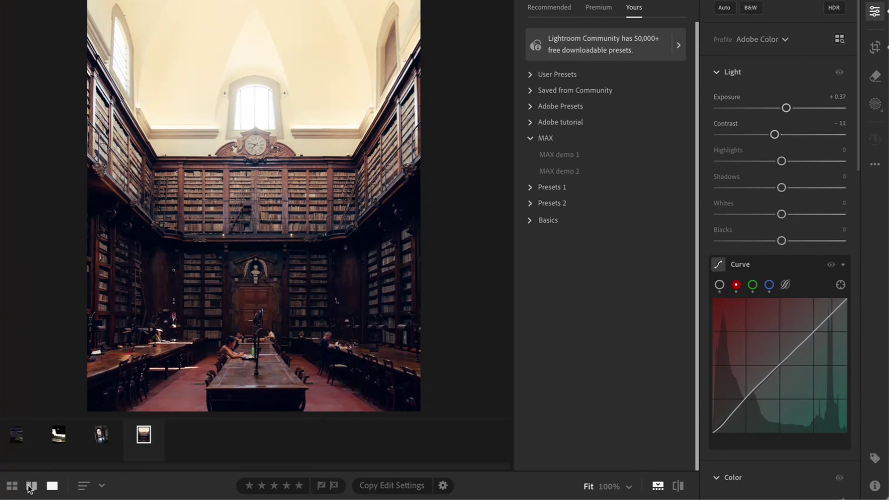
Step: Show the library and staircase photos side by side, with the staircase photo active
{"action": "left_click", "coordinate": [30, 487]}
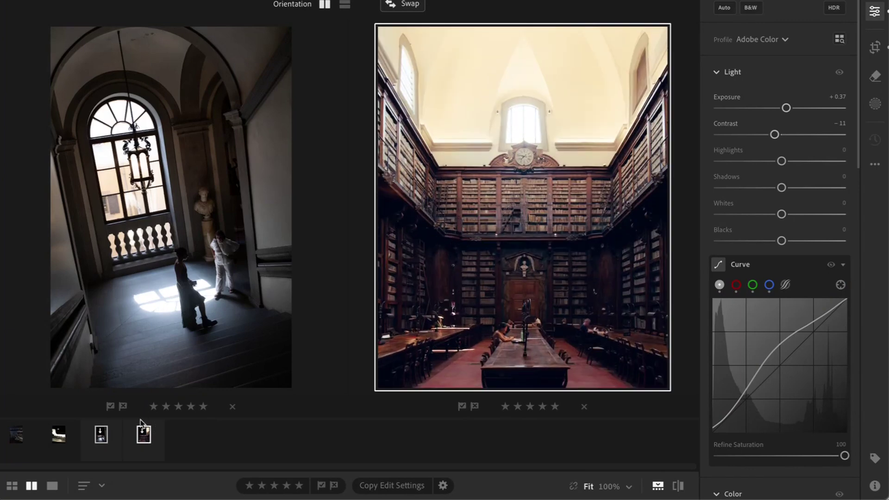
{"action": "left_click", "coordinate": [126, 362]}
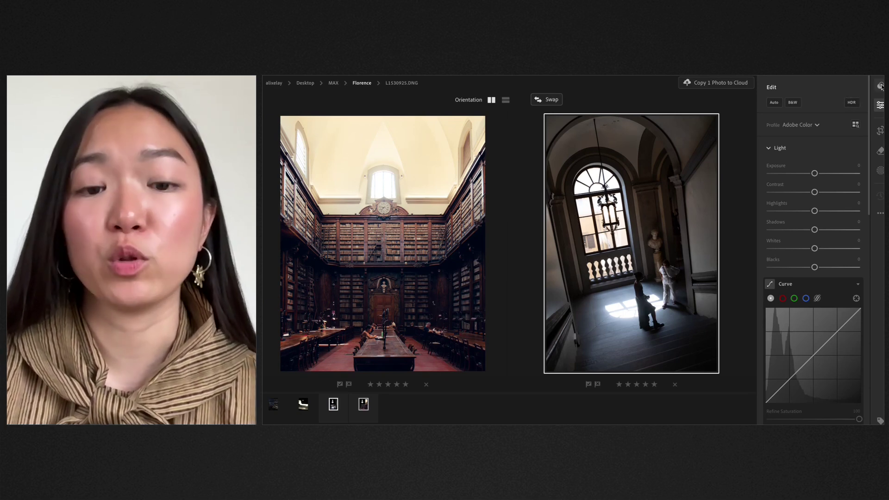
Step: Apply the MAX demo 2 preset to the staircase photo at amount 110
{"action": "key", "text": "shift+p"}
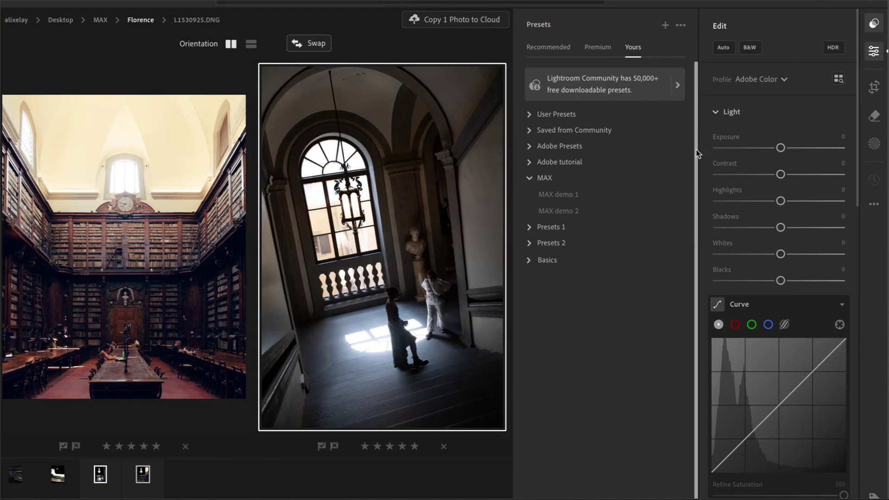
{"action": "left_click", "coordinate": [633, 209]}
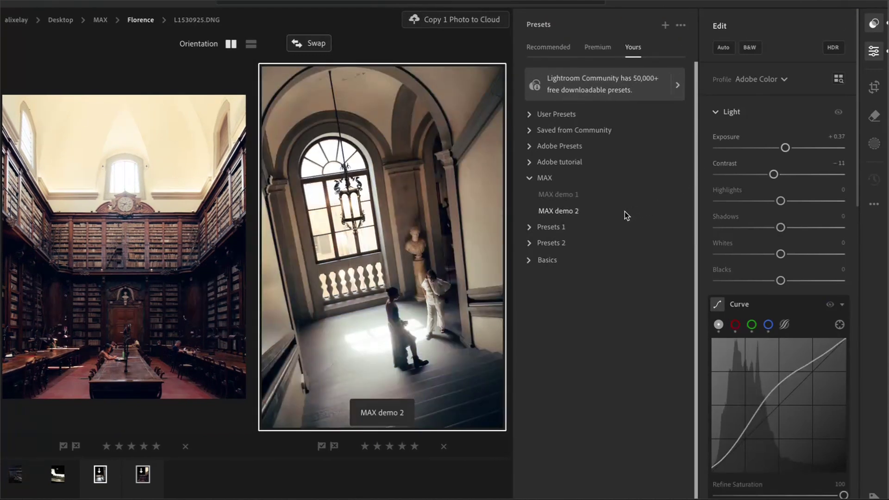
{"action": "left_click", "coordinate": [624, 212]}
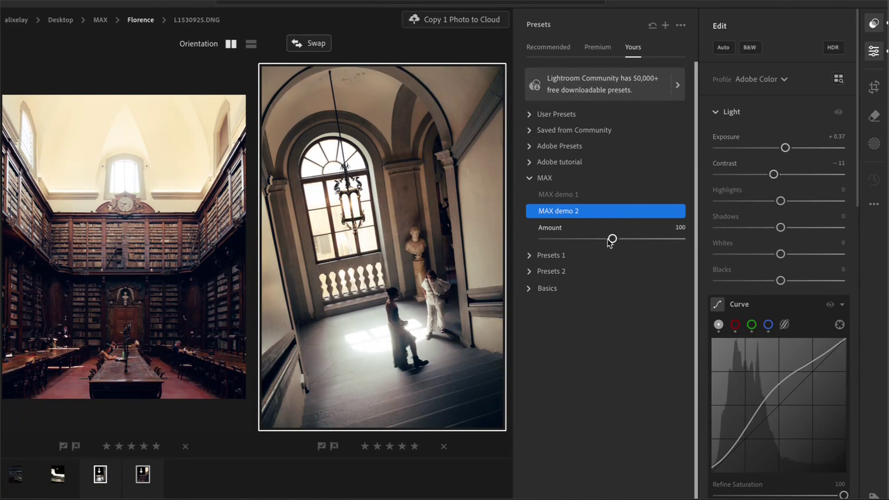
{"action": "mouse_move", "coordinate": [609, 243]}
{"action": "left_mouse_down"}
{"action": "mouse_move", "coordinate": [594, 244]}
{"action": "mouse_move", "coordinate": [617, 245]}
{"action": "left_mouse_up"}
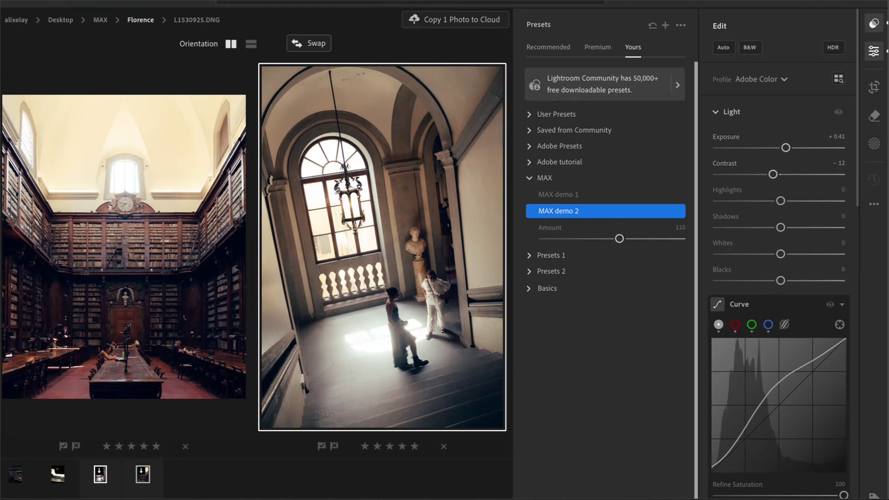
{"action": "left_click", "coordinate": [875, 23]}
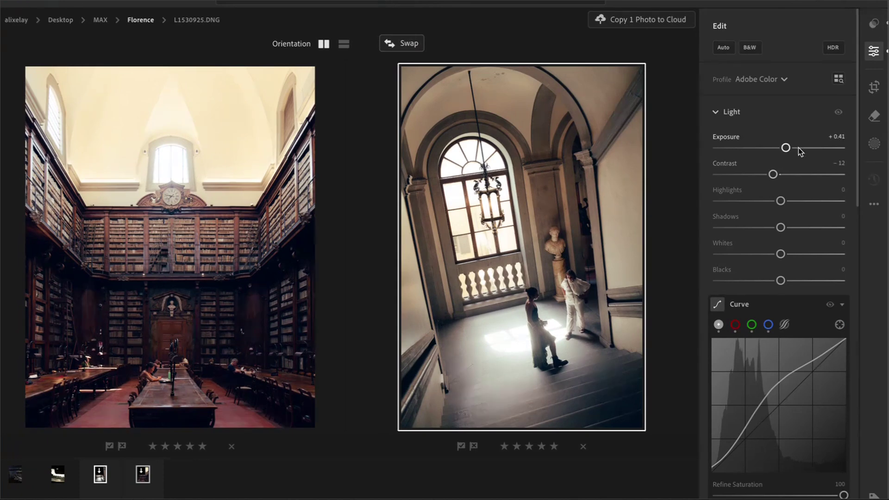
Step: Drop exposure to +0.05, reset the tone curve, and add three new midtone-lifting points
{"action": "left_click_drag", "start_coordinate": [786, 147], "coordinate": [781, 151]}
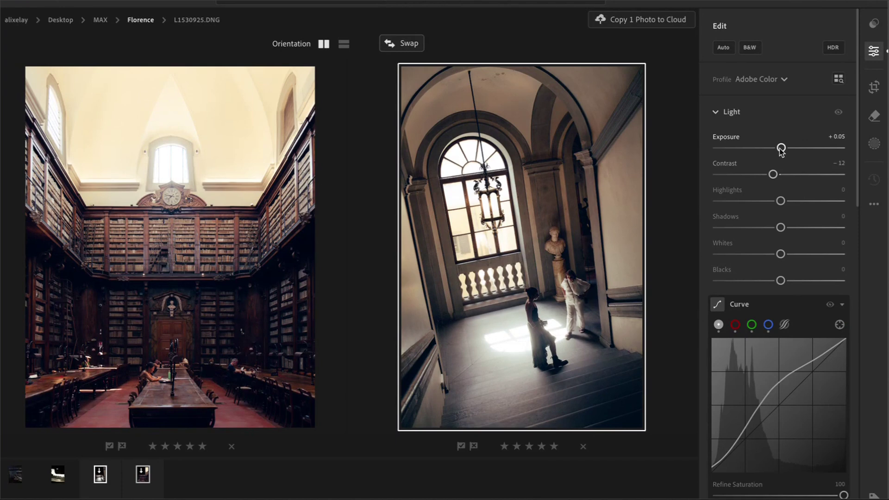
{"action": "scroll", "coordinate": [780, 255], "scroll_direction": "down", "scroll_amount": 3}
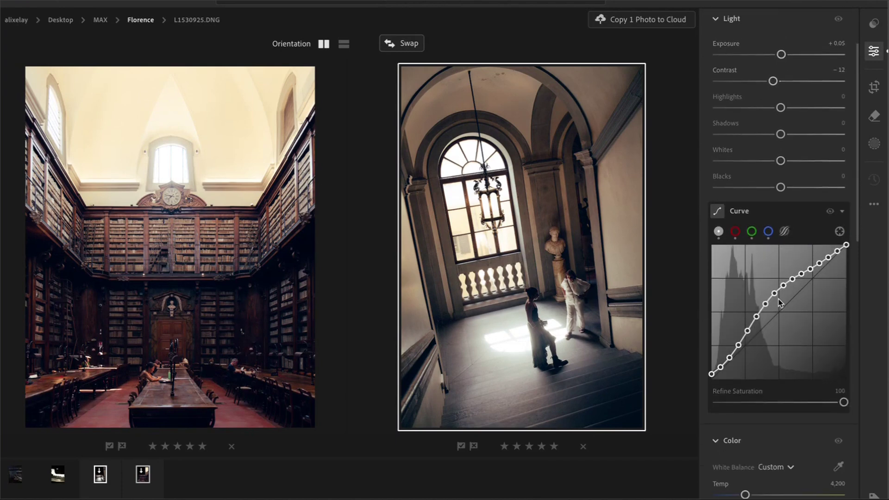
{"action": "right_click", "coordinate": [834, 257]}
{"action": "left_click", "coordinate": [846, 257]}
{"action": "left_click_drag", "start_coordinate": [777, 312], "coordinate": [772, 302]}
{"action": "left_click_drag", "start_coordinate": [813, 267], "coordinate": [814, 276]}
{"action": "left_click_drag", "start_coordinate": [738, 341], "coordinate": [711, 373]}
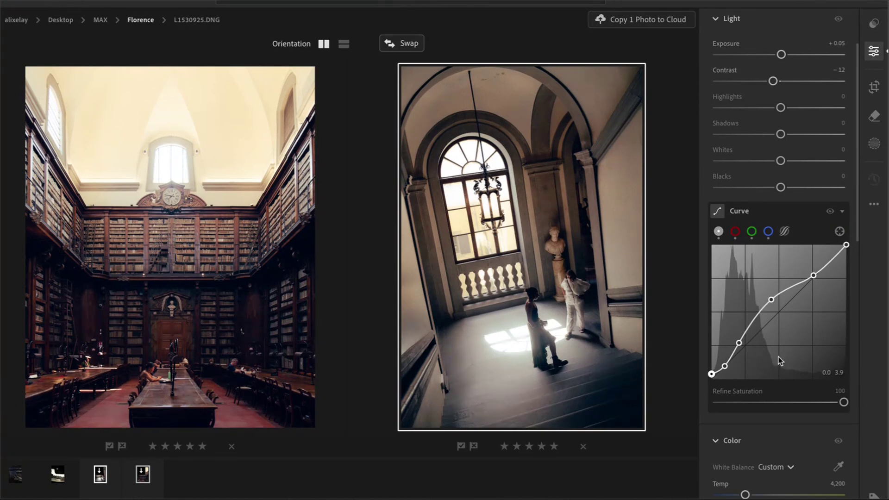
{"action": "scroll", "coordinate": [779, 357], "scroll_direction": "down", "scroll_amount": 4}
{"action": "scroll", "coordinate": [779, 356], "scroll_direction": "down", "scroll_amount": 2}
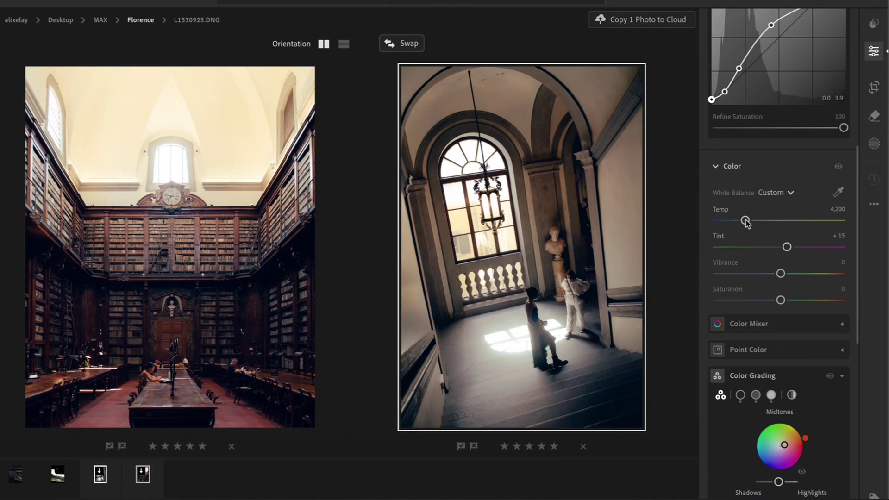
Step: Set temperature to 4,545 and grade midtones to hue 18, saturation 30, luminance 20
{"action": "left_click_drag", "start_coordinate": [746, 220], "coordinate": [750, 221]}
{"action": "scroll", "coordinate": [750, 222], "scroll_direction": "down", "scroll_amount": 4}
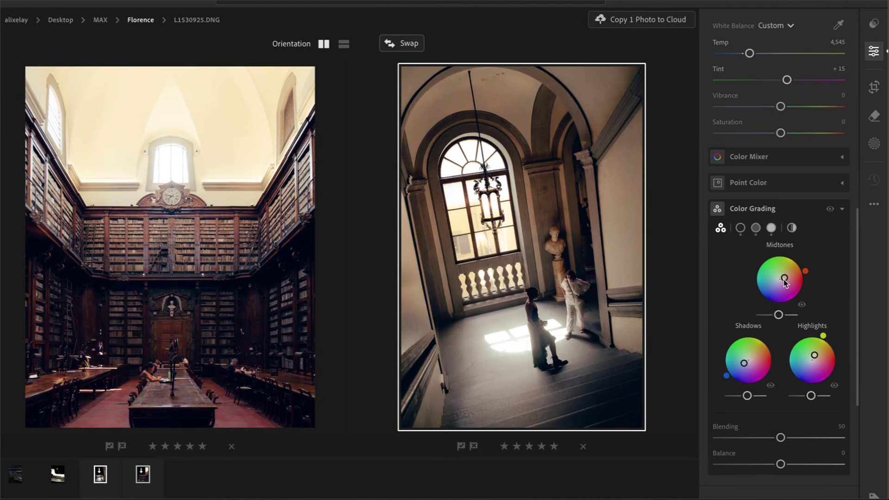
{"action": "left_click_drag", "start_coordinate": [785, 280], "coordinate": [806, 276]}
{"action": "left_click_drag", "start_coordinate": [778, 315], "coordinate": [818, 337]}
{"action": "scroll", "coordinate": [772, 362], "scroll_direction": "up", "scroll_amount": 2}
{"action": "scroll", "coordinate": [772, 362], "scroll_direction": "up", "scroll_amount": 3}
Step: Crop the arched-window photo to a 4 x 5 frame, reposition it slightly, and commit the crop
{"action": "left_click", "coordinate": [874, 88]}
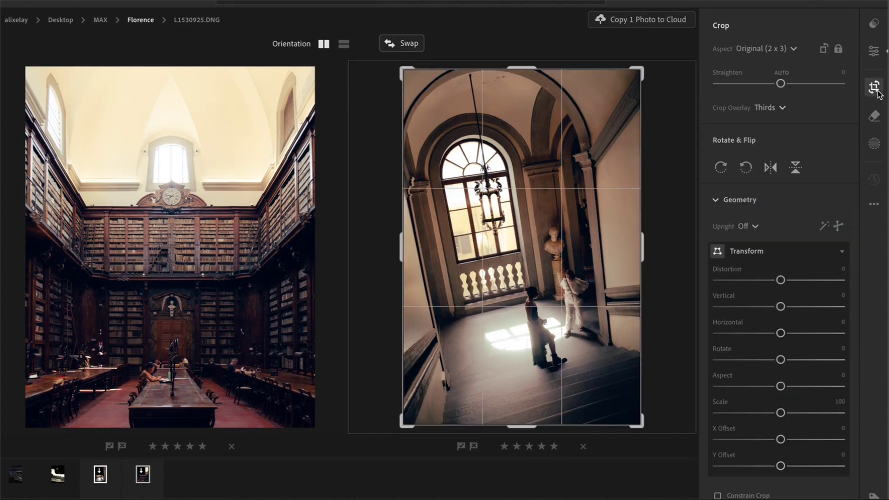
{"action": "left_click", "coordinate": [776, 46]}
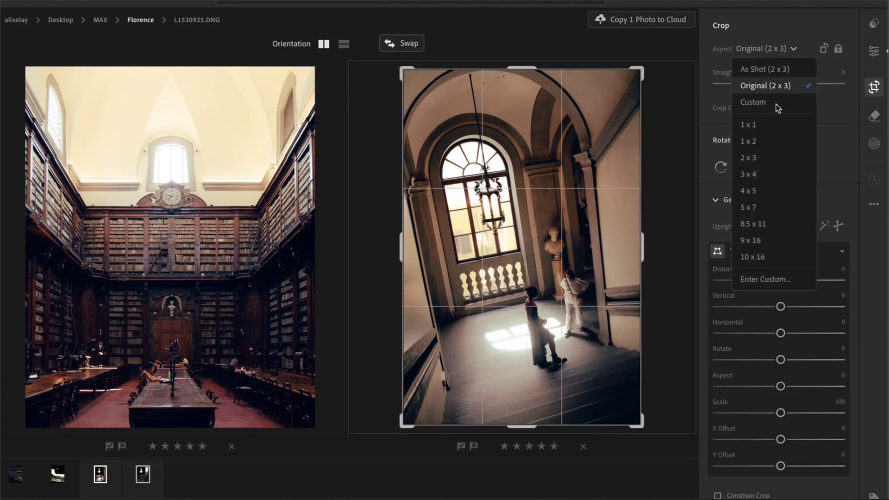
{"action": "left_click", "coordinate": [776, 189]}
{"action": "left_click_drag", "start_coordinate": [577, 231], "coordinate": [575, 241]}
{"action": "key", "text": "Return"}
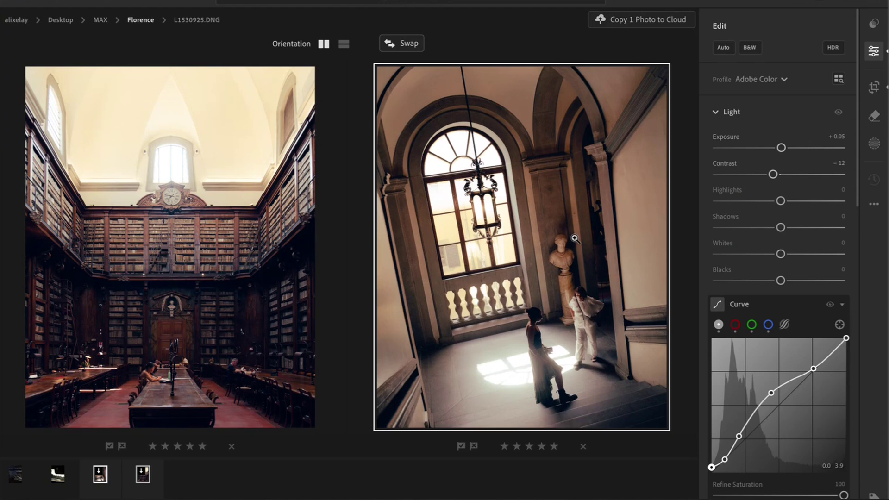
Step: Apply MAX demo 2 at 122 to the street photo, then lower whites to −71 and highlights to about −58
{"action": "key", "text": "Left"}
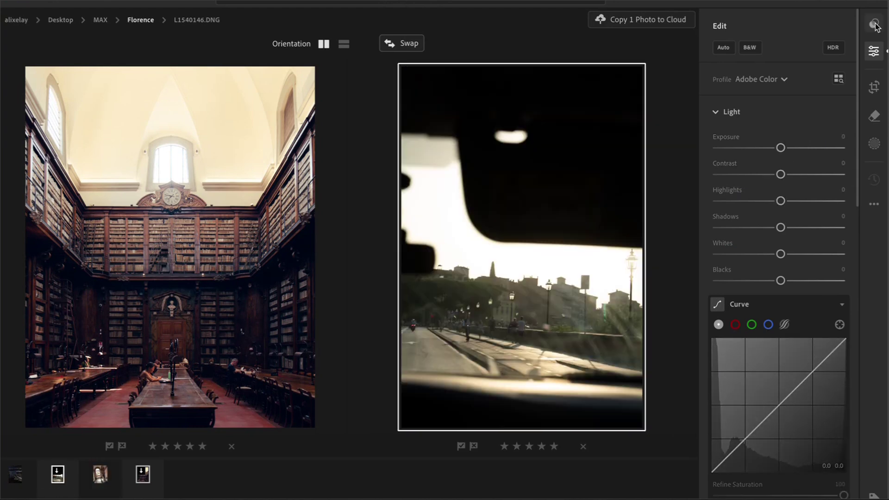
{"action": "left_click", "coordinate": [874, 24]}
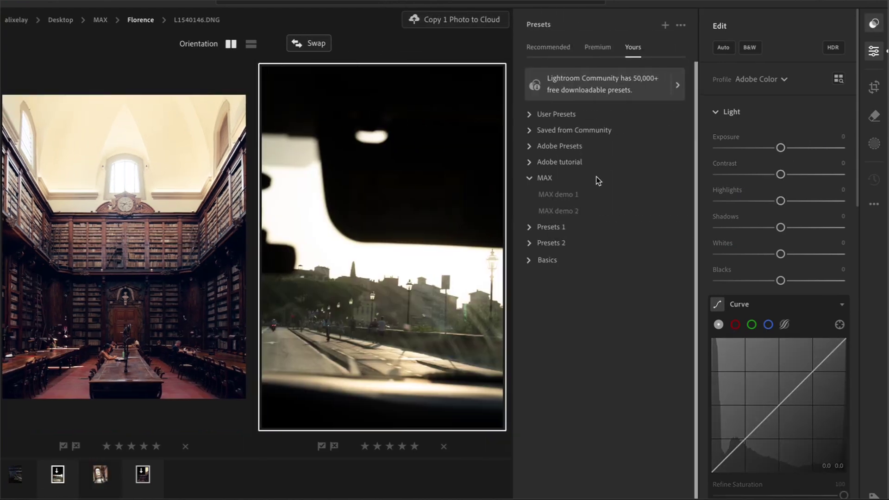
{"action": "left_click", "coordinate": [604, 210]}
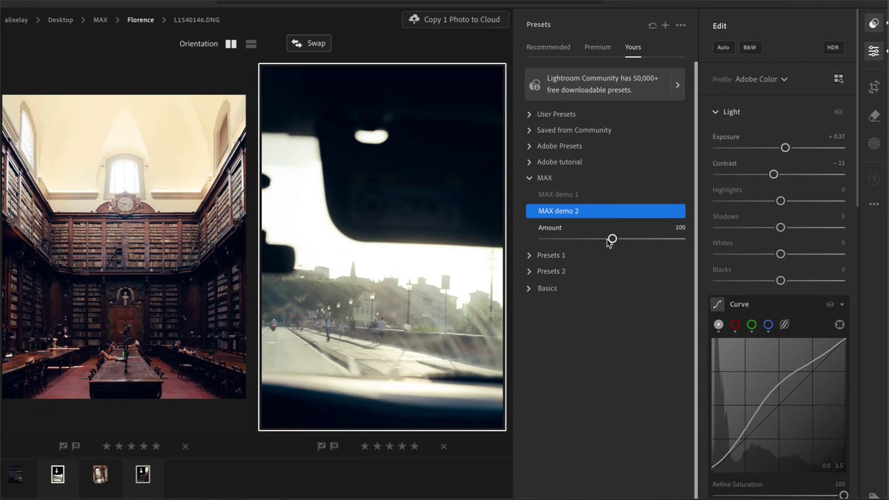
{"action": "left_click_drag", "start_coordinate": [607, 242], "coordinate": [624, 244]}
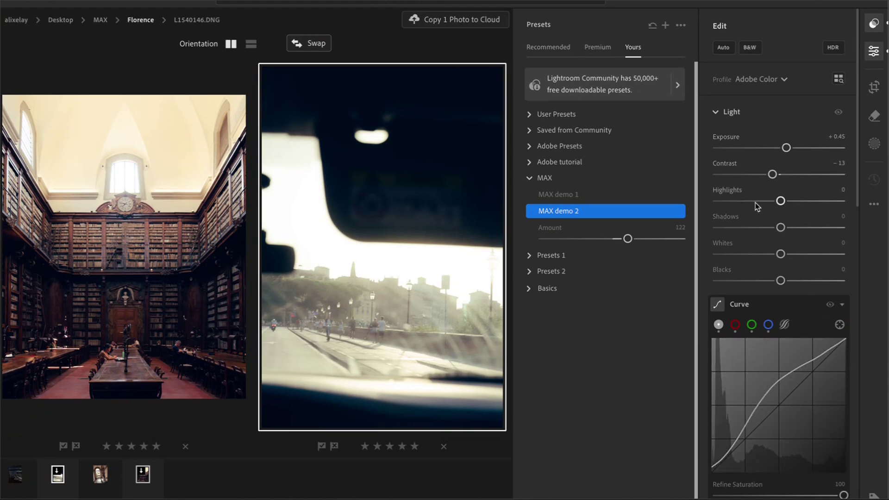
{"action": "left_click_drag", "start_coordinate": [750, 254], "coordinate": [735, 254]}
{"action": "left_click_drag", "start_coordinate": [780, 201], "coordinate": [744, 207]}
Step: Raise the street photo's white balance temperature to 4,608
{"action": "scroll", "coordinate": [817, 201], "scroll_direction": "down", "scroll_amount": 5}
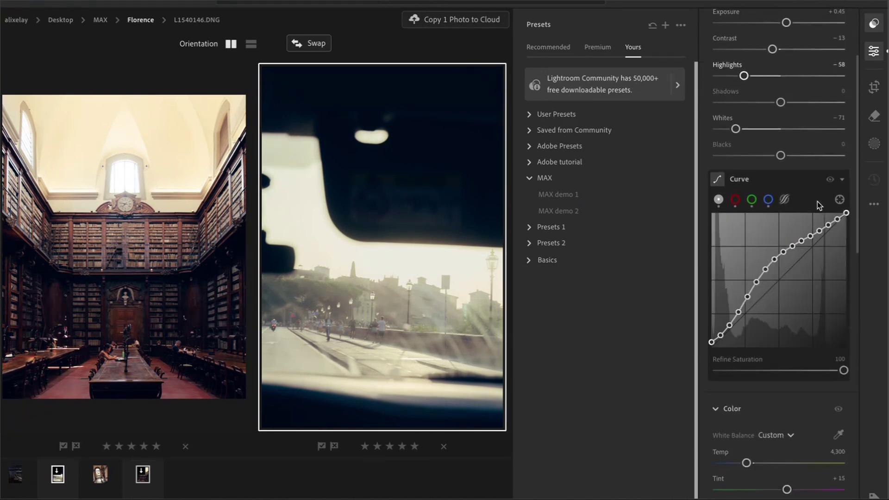
{"action": "scroll", "coordinate": [818, 202], "scroll_direction": "down", "scroll_amount": 3}
{"action": "left_click_drag", "start_coordinate": [746, 269], "coordinate": [752, 270]}
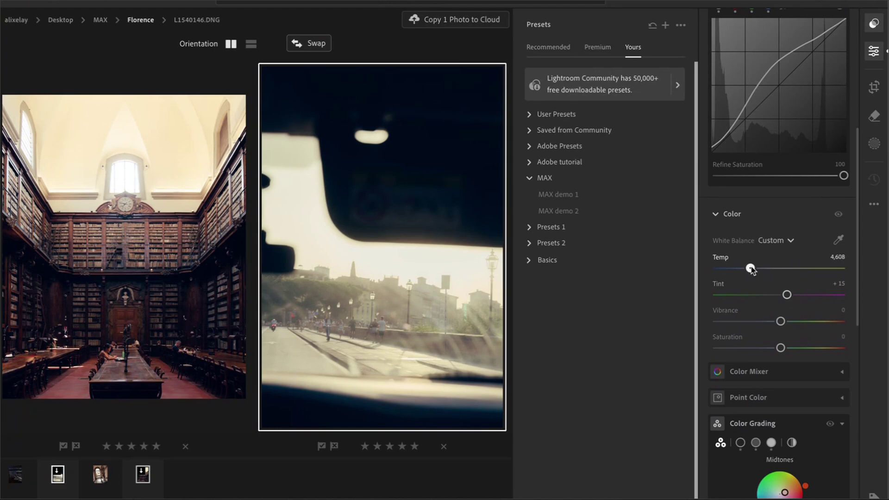
Step: Tint the Color Grading midtones toward red-orange and nudge the highlights wheel slightly
{"action": "scroll", "coordinate": [751, 267], "scroll_direction": "down", "scroll_amount": 5}
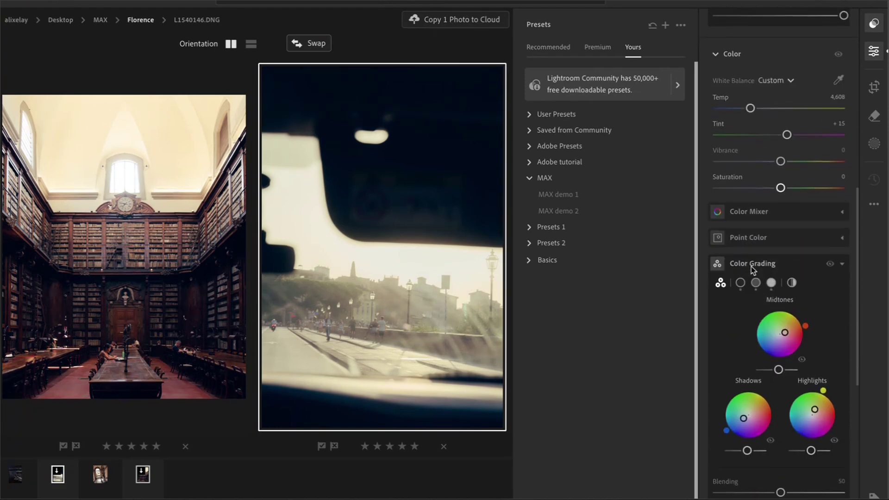
{"action": "left_click_drag", "start_coordinate": [785, 332], "coordinate": [790, 331]}
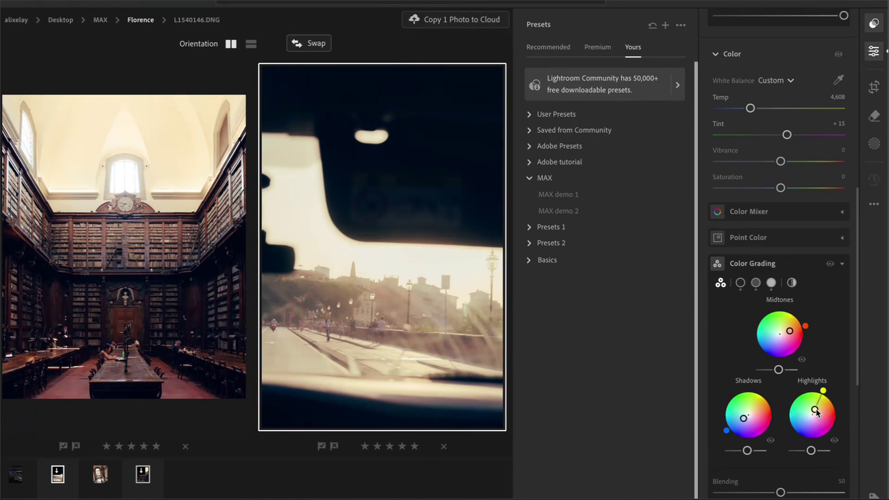
{"action": "left_click_drag", "start_coordinate": [814, 409], "coordinate": [832, 399]}
{"action": "scroll", "coordinate": [832, 396], "scroll_direction": "down", "scroll_amount": 1}
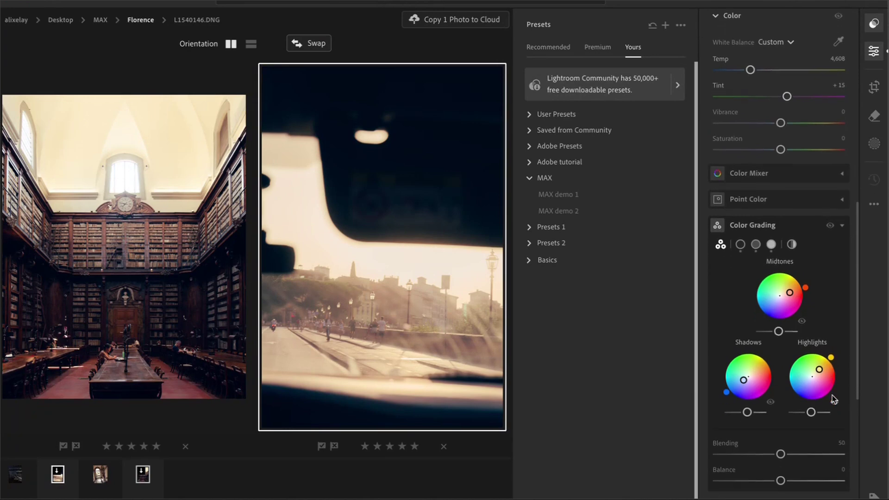
Step: Crop the street photo to 4 x 5 with the image shifted upward, then bring up the statue gallery photo
{"action": "left_click", "coordinate": [875, 88]}
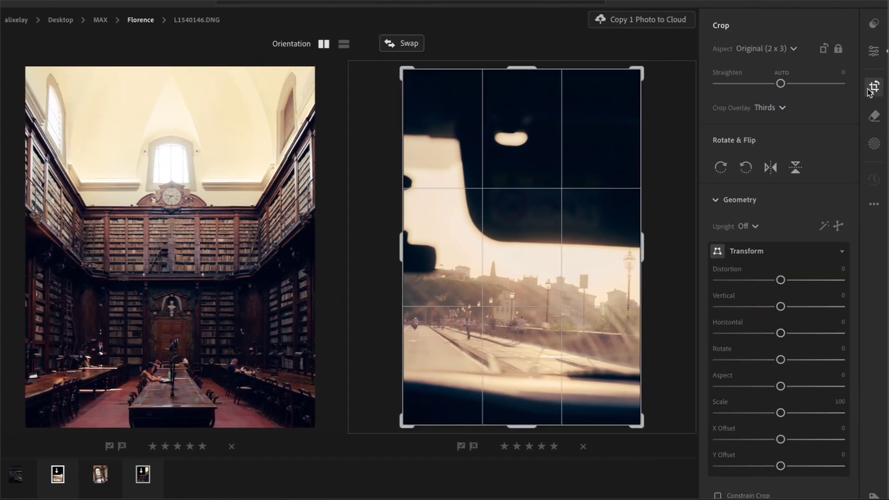
{"action": "left_click", "coordinate": [782, 51]}
{"action": "left_click", "coordinate": [763, 189]}
{"action": "left_click_drag", "start_coordinate": [561, 259], "coordinate": [560, 244]}
{"action": "key", "text": "Return"}
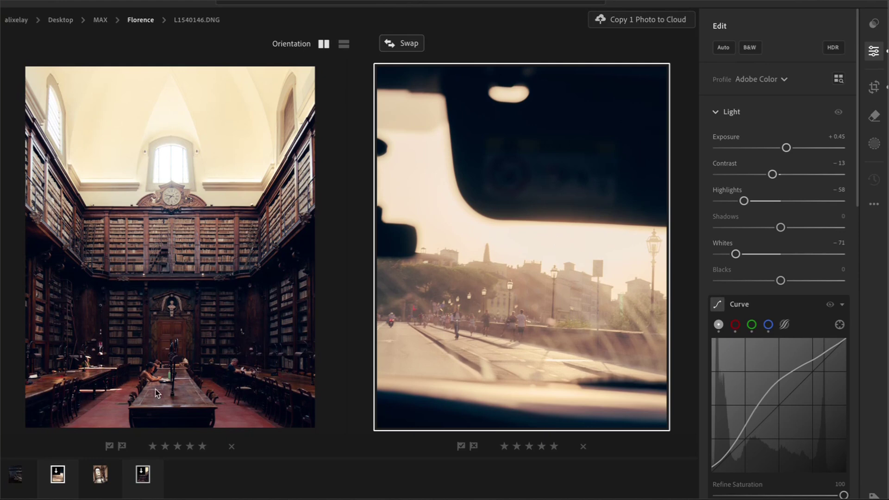
{"action": "left_click", "coordinate": [15, 480]}
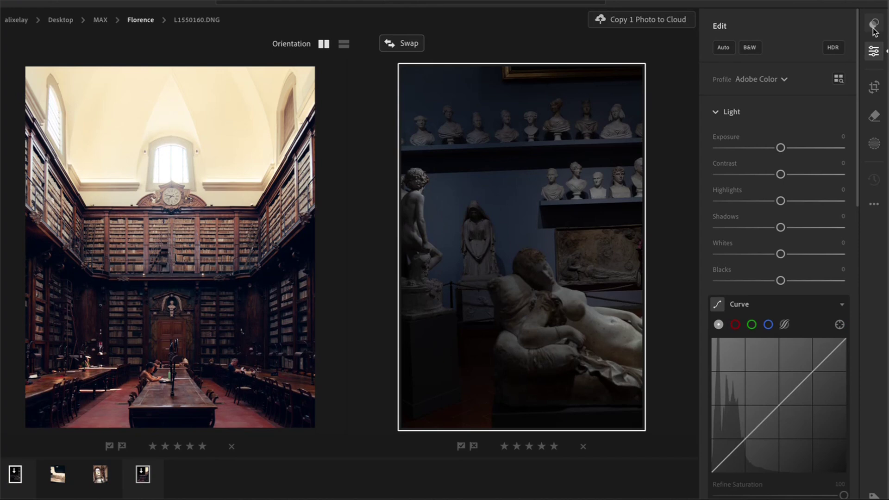
Step: Apply the MAX demo 2 preset to the statue photo at amount 75
{"action": "left_click", "coordinate": [881, 87]}
{"action": "left_click", "coordinate": [727, 212]}
{"action": "left_click", "coordinate": [651, 210]}
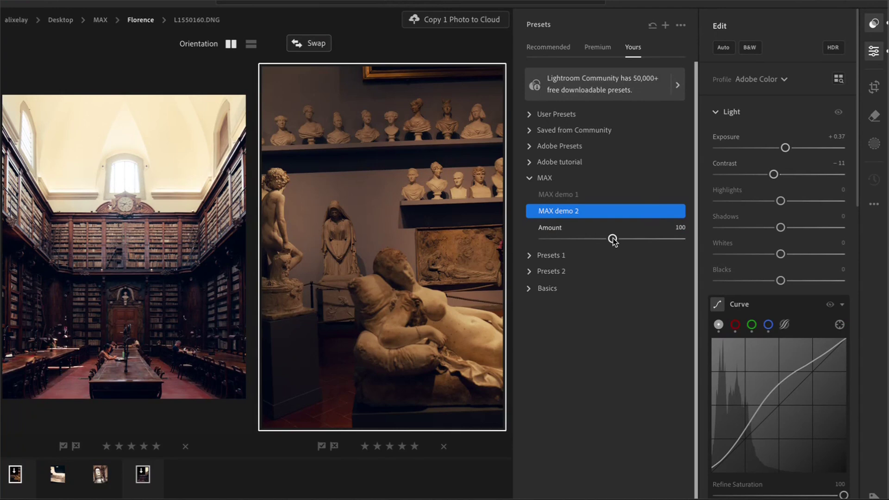
{"action": "left_click_drag", "start_coordinate": [612, 239], "coordinate": [595, 239]}
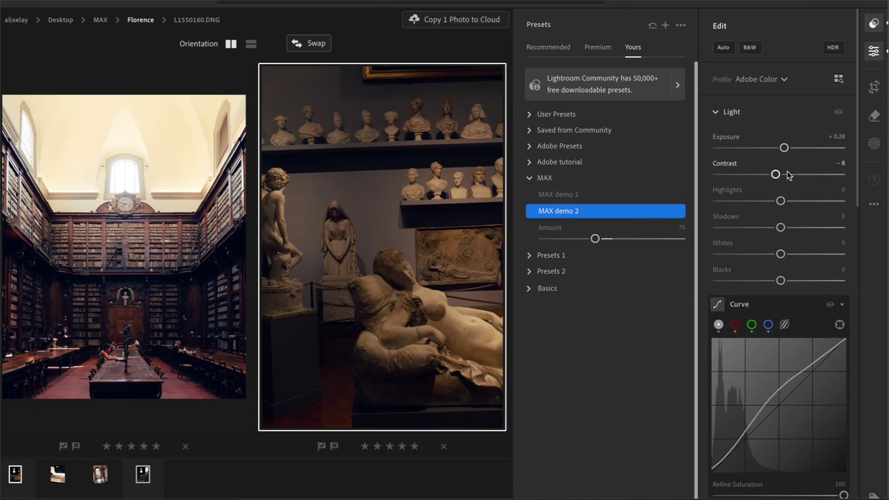
{"action": "left_click", "coordinate": [874, 23]}
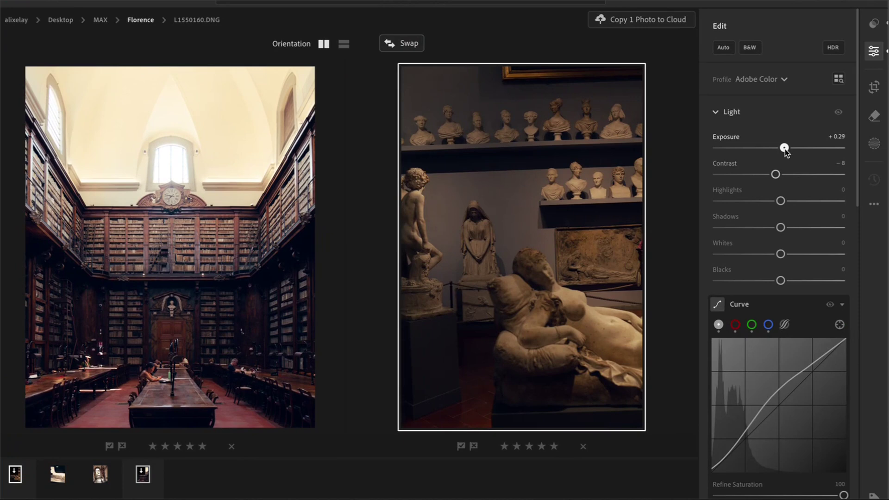
Step: Set the statue photo's exposure to +0.59 and cool its temperature to 3,537
{"action": "left_click_drag", "start_coordinate": [784, 149], "coordinate": [789, 149]}
{"action": "scroll", "coordinate": [789, 149], "scroll_direction": "down", "scroll_amount": 5}
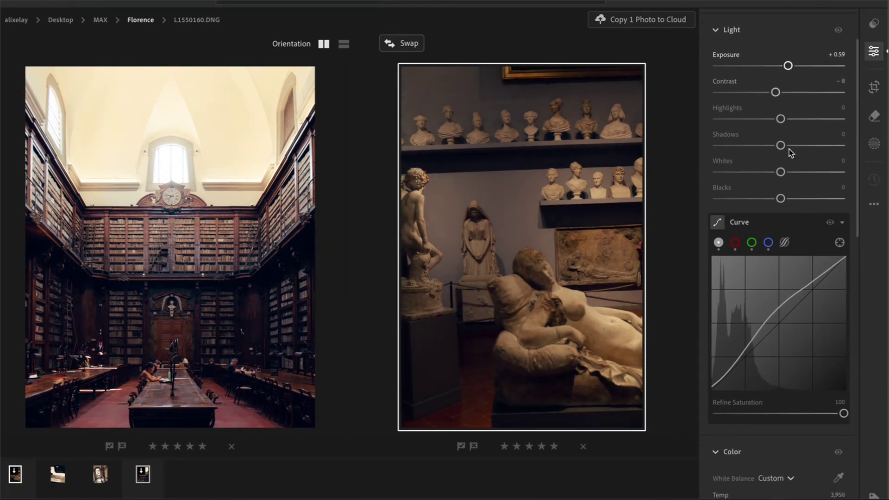
{"action": "scroll", "coordinate": [787, 251], "scroll_direction": "down", "scroll_amount": 4}
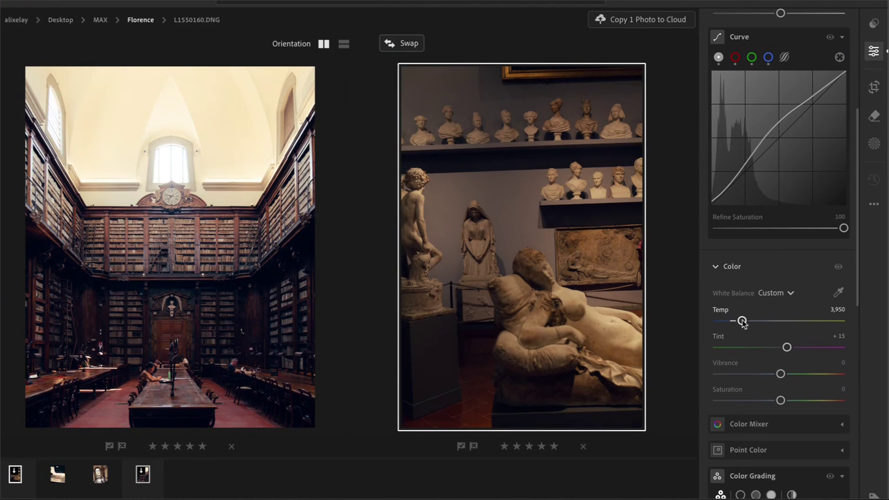
{"action": "left_click_drag", "start_coordinate": [742, 320], "coordinate": [737, 322]}
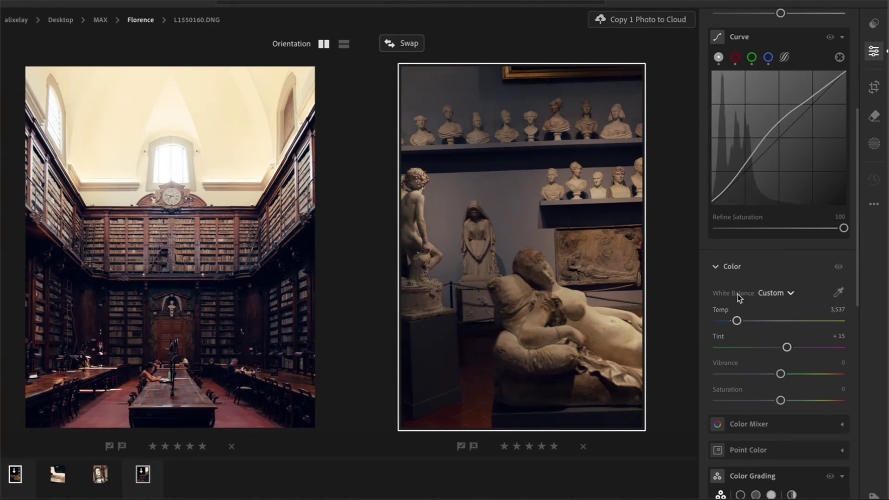
Step: Reshape the tone curve: lift the midtones, adjust the upper point, and lower the black point
{"action": "mouse_move", "coordinate": [794, 151]}
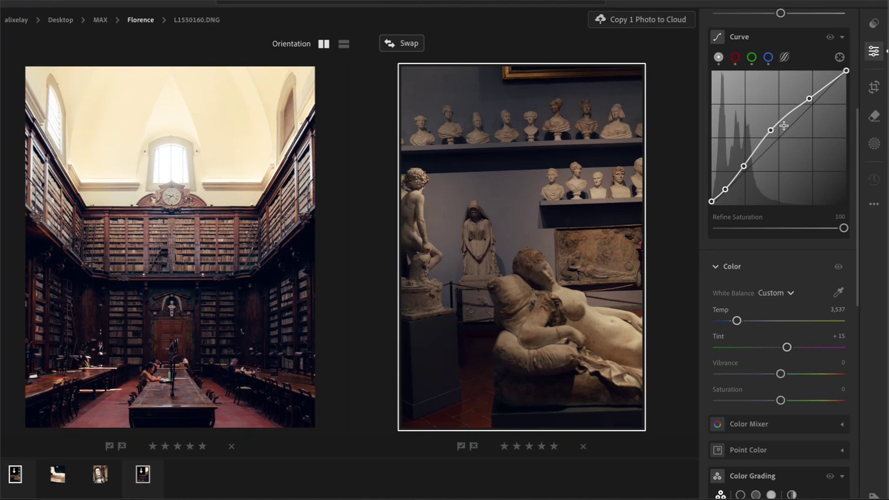
{"action": "left_click_drag", "start_coordinate": [771, 130], "coordinate": [771, 123]}
{"action": "left_click_drag", "start_coordinate": [810, 99], "coordinate": [811, 101]}
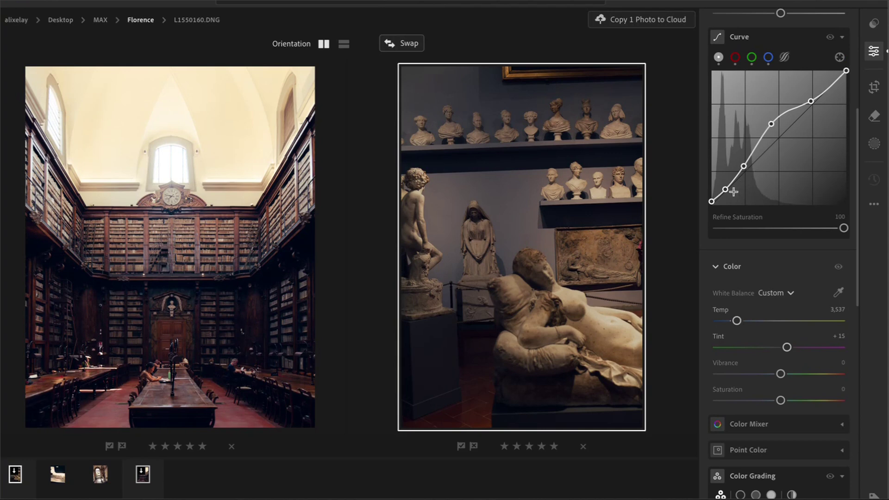
{"action": "left_click_drag", "start_coordinate": [725, 189], "coordinate": [711, 199]}
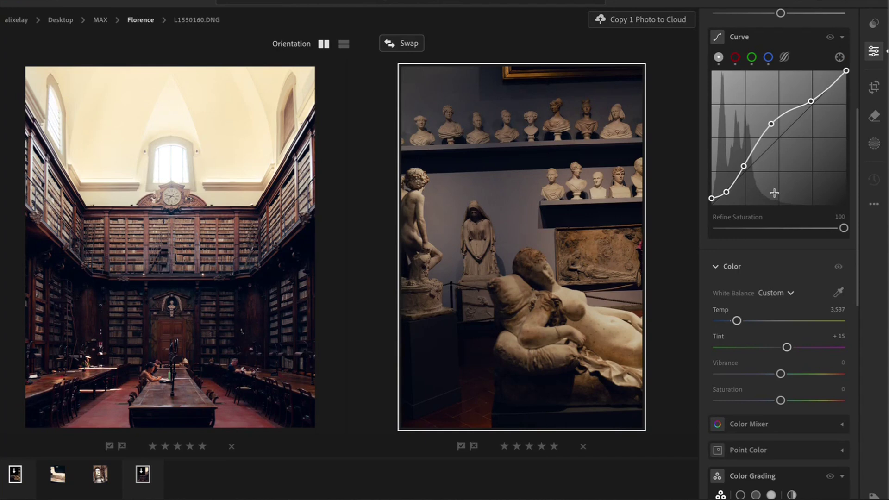
{"action": "scroll", "coordinate": [778, 162], "scroll_direction": "up", "scroll_amount": 1}
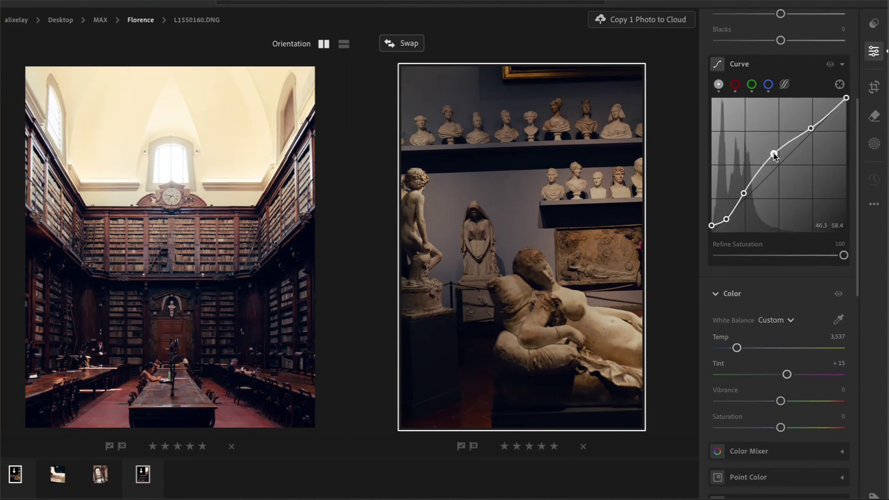
{"action": "left_click_drag", "start_coordinate": [773, 154], "coordinate": [772, 151]}
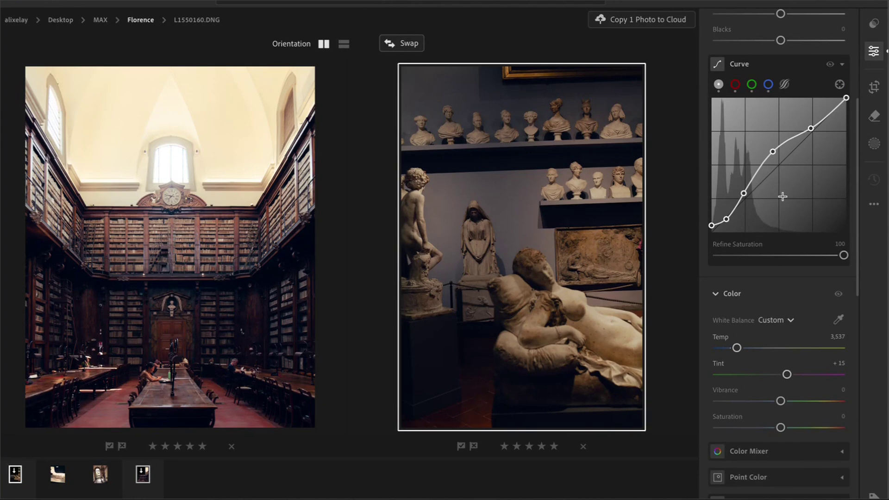
{"action": "scroll", "coordinate": [783, 196], "scroll_direction": "down", "scroll_amount": 3}
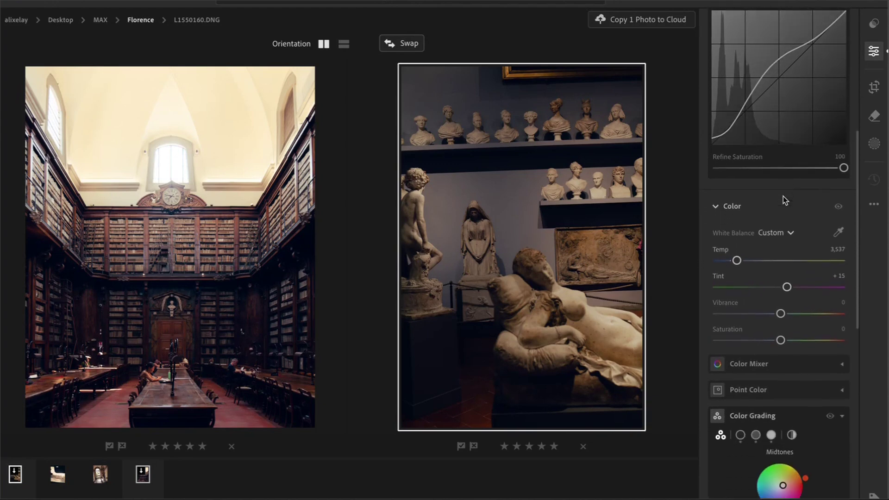
Step: Apply Auto upright correction to the statue photo and crop it to a 4 x 5 frame
{"action": "left_click", "coordinate": [872, 92]}
{"action": "left_click", "coordinate": [755, 227]}
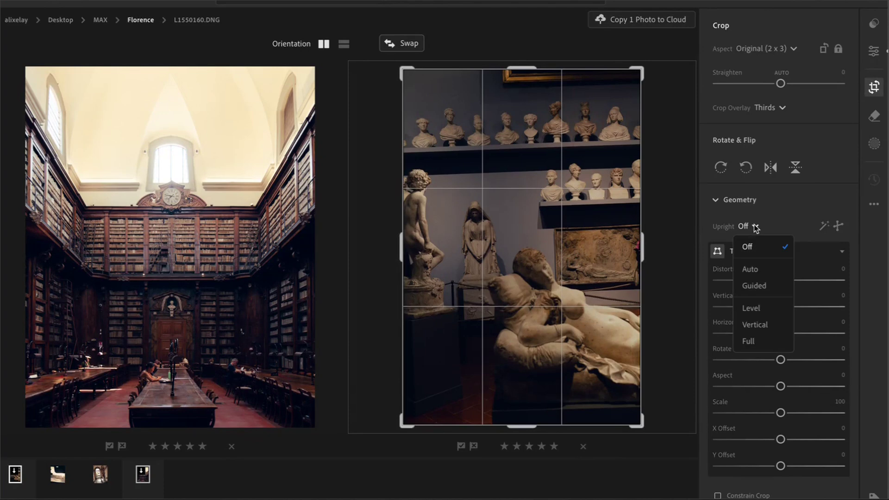
{"action": "left_click", "coordinate": [752, 271]}
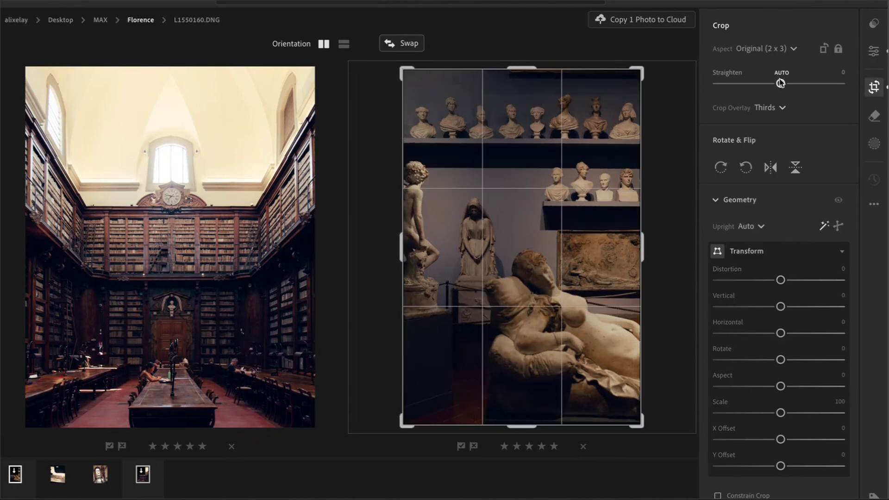
{"action": "left_click", "coordinate": [783, 48]}
{"action": "left_click", "coordinate": [772, 181]}
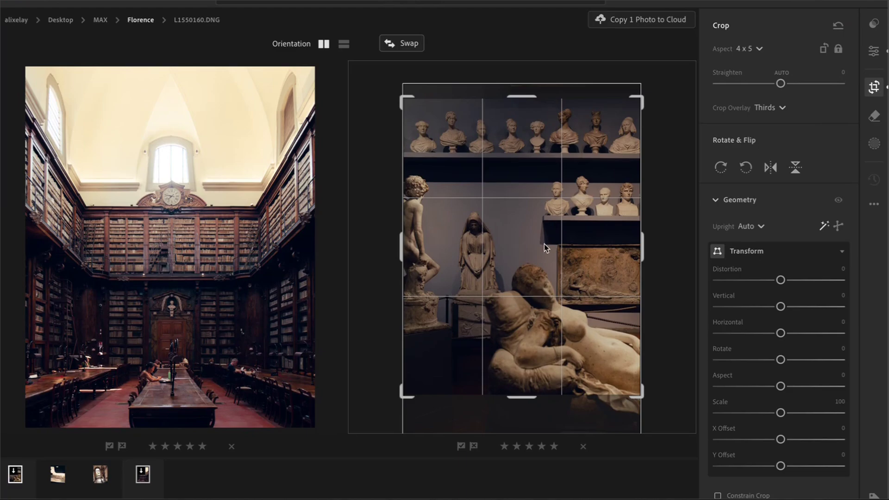
{"action": "key", "text": "e"}
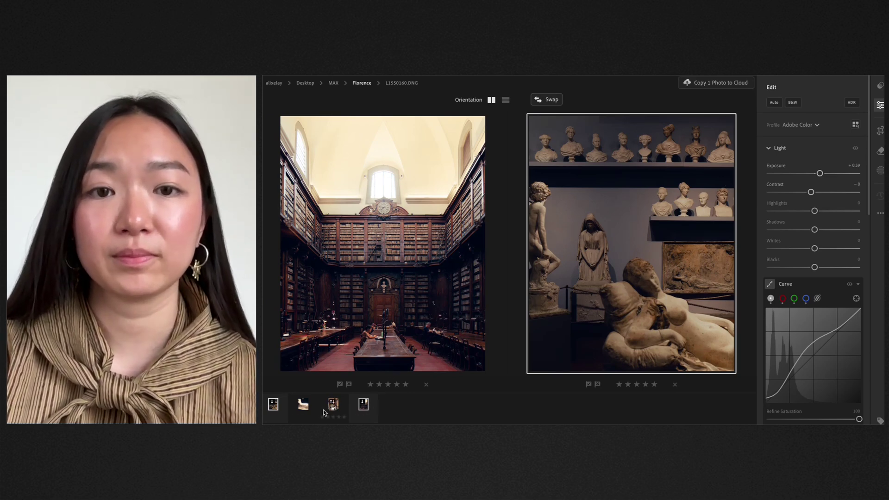
Step: Cycle the comparison through the street and staircase photos, ending with the library photo active
{"action": "left_click", "coordinate": [302, 405]}
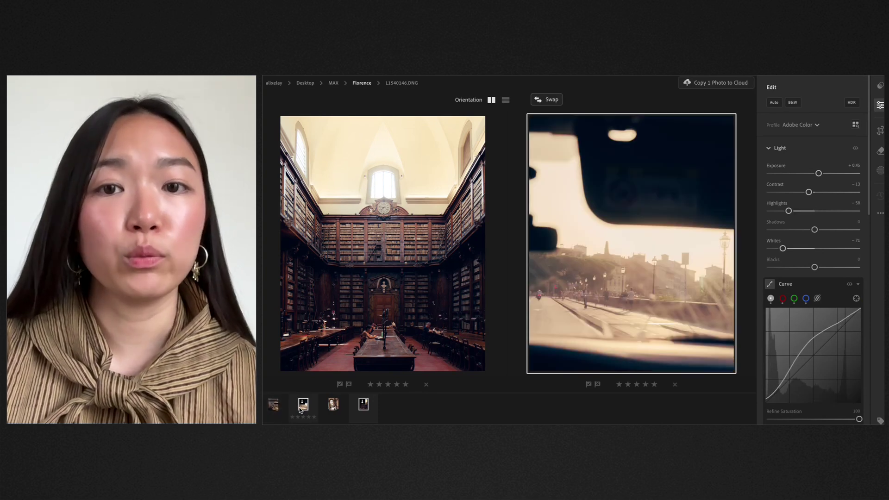
{"action": "left_click", "coordinate": [334, 406]}
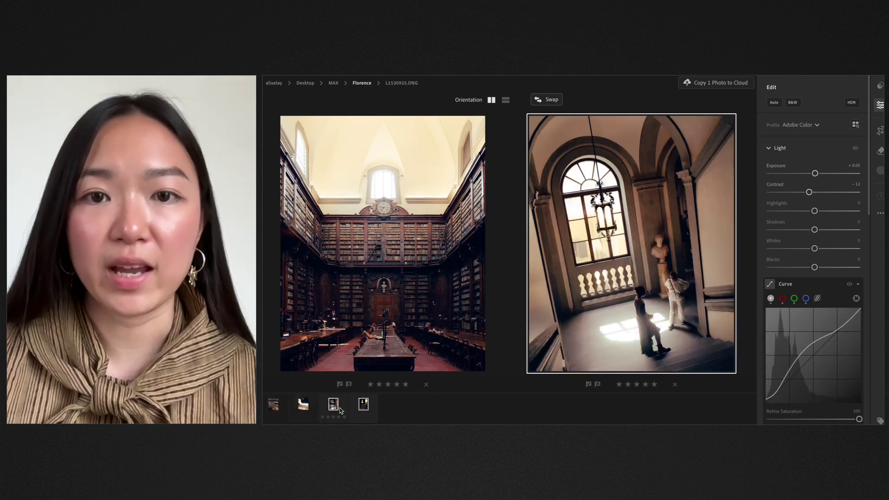
{"action": "left_click", "coordinate": [364, 406]}
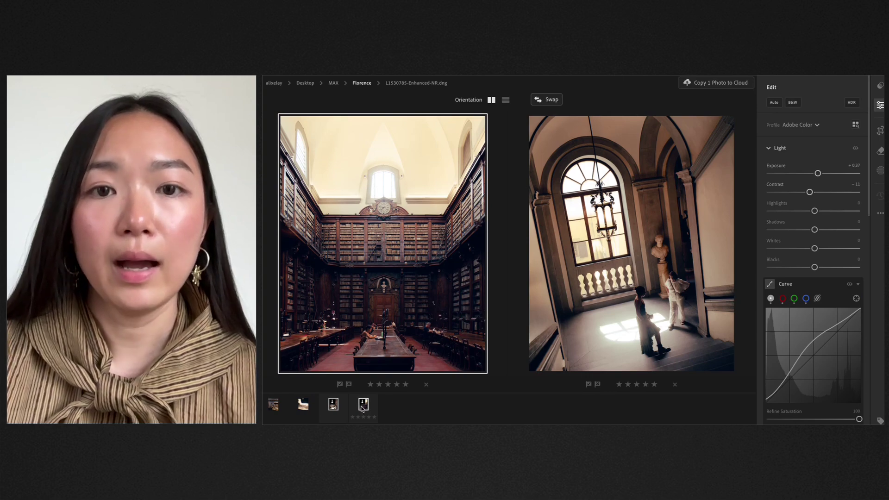
Step: Zoom in on the library photo's arched window and generatively remove the fixture to its right
{"action": "key", "text": "d"}
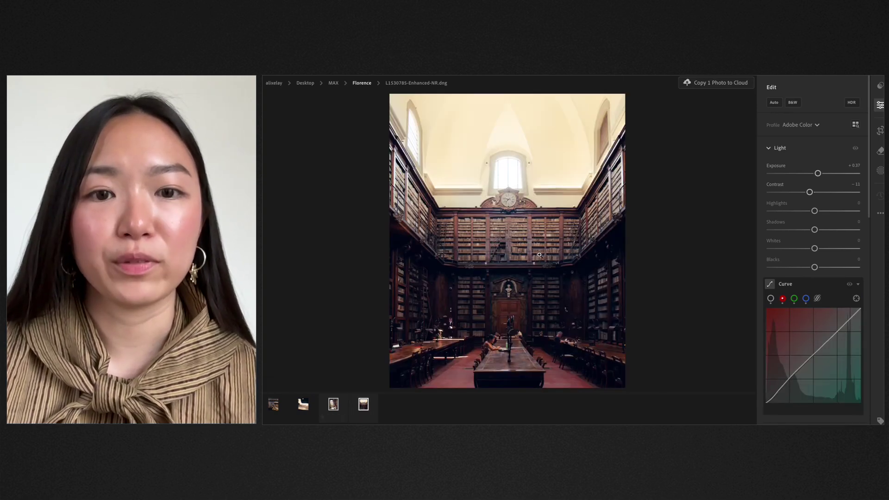
{"action": "left_click", "coordinate": [528, 166]}
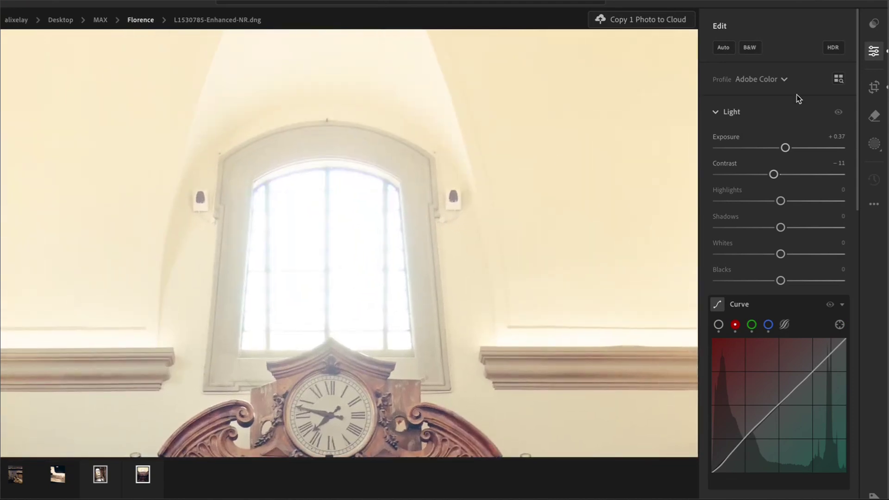
{"action": "left_click", "coordinate": [876, 117]}
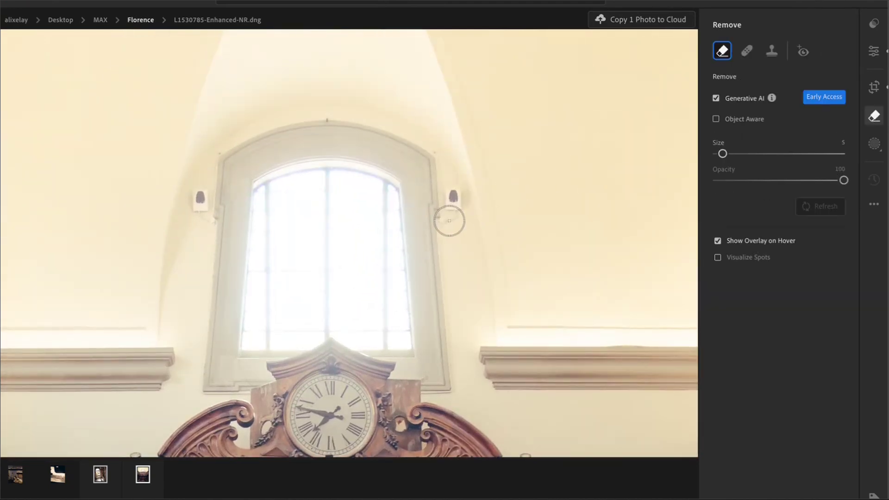
{"action": "key", "text": "bracketleft"}
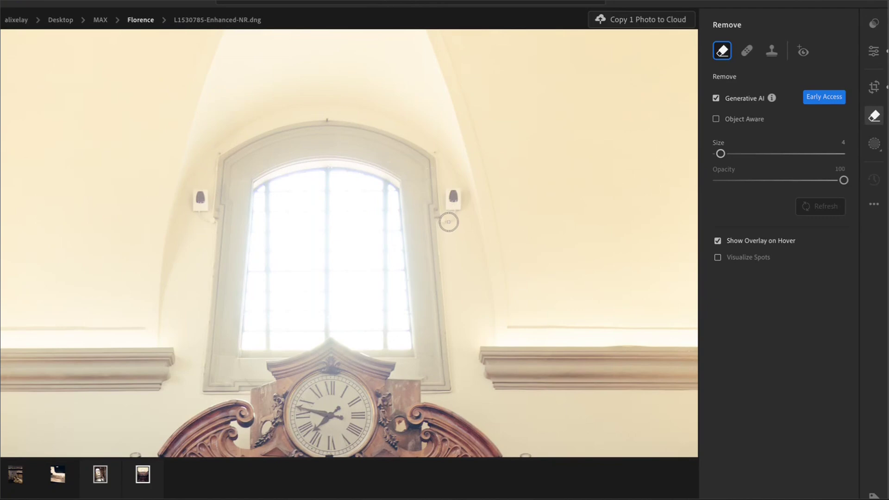
{"action": "mouse_move", "coordinate": [442, 222]}
{"action": "left_mouse_down"}
{"action": "mouse_move", "coordinate": [452, 212]}
{"action": "mouse_move", "coordinate": [448, 194]}
{"action": "mouse_move", "coordinate": [462, 200]}
{"action": "mouse_move", "coordinate": [462, 191]}
{"action": "left_mouse_up"}
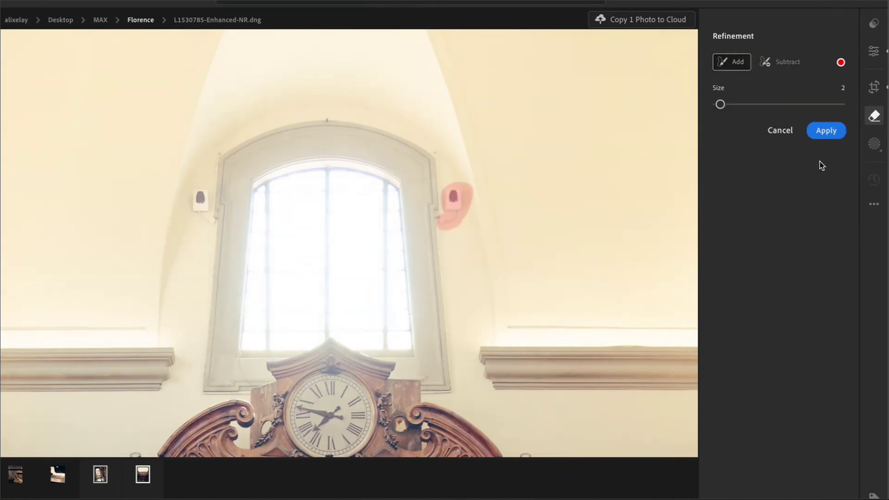
{"action": "left_click", "coordinate": [824, 133]}
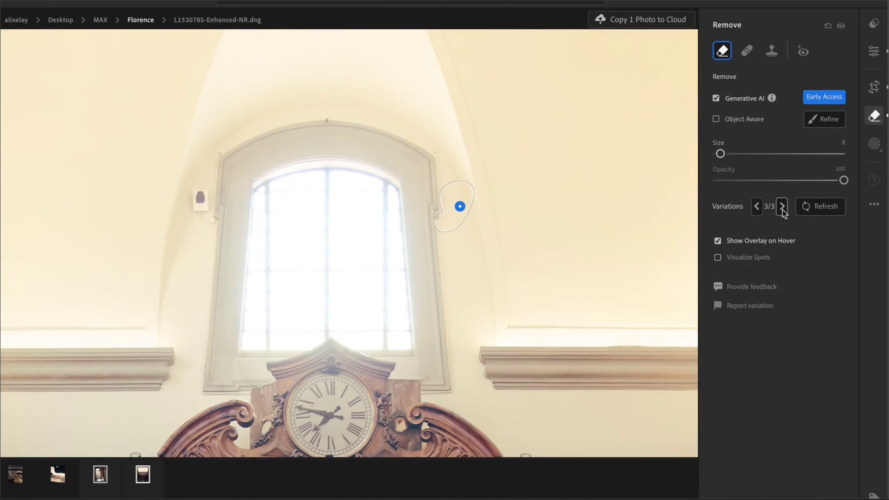
Step: Generatively remove the small wall box left of the window and try the next variation
{"action": "mouse_move", "coordinate": [200, 216]}
{"action": "left_mouse_down"}
{"action": "mouse_move", "coordinate": [201, 213]}
{"action": "mouse_move", "coordinate": [198, 189]}
{"action": "mouse_move", "coordinate": [188, 192]}
{"action": "mouse_move", "coordinate": [202, 219]}
{"action": "left_mouse_up"}
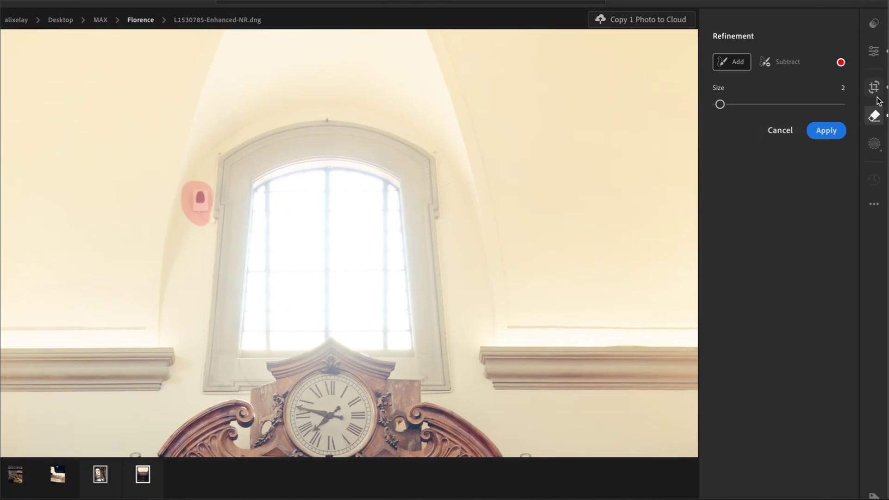
{"action": "left_click", "coordinate": [824, 134]}
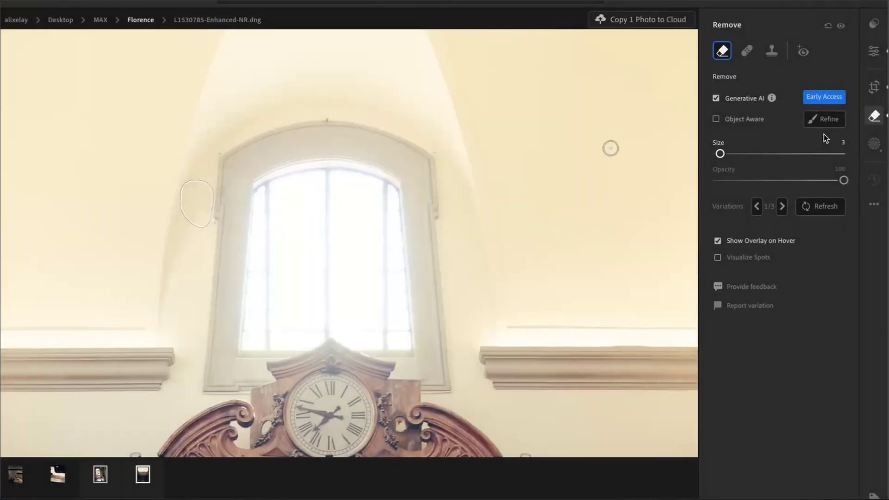
{"action": "left_click", "coordinate": [782, 206]}
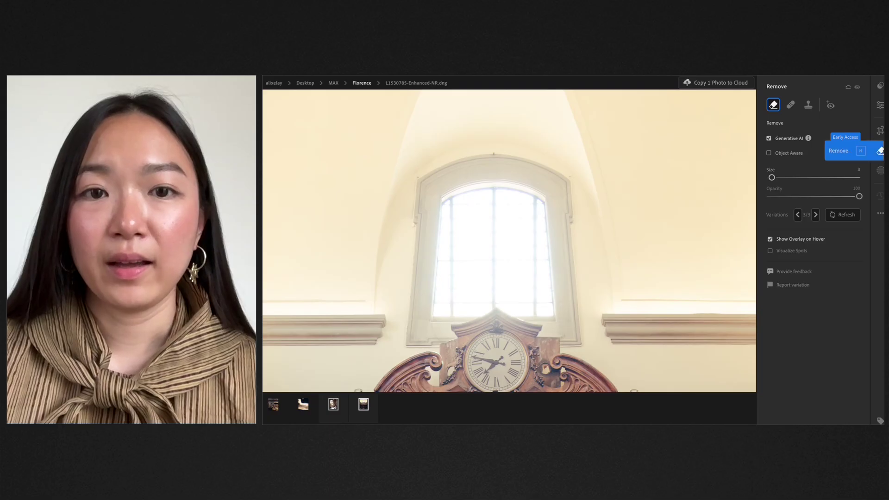
Step: Open the sculpture gallery photo L1550160.DNG and zoom in to inspect the busts
{"action": "left_click", "coordinate": [877, 117]}
{"action": "left_click", "coordinate": [638, 251]}
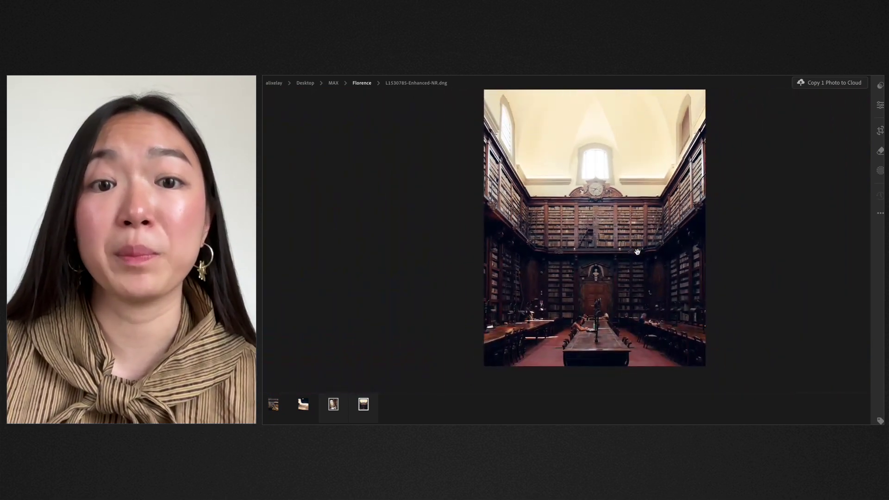
{"action": "left_click", "coordinate": [273, 405]}
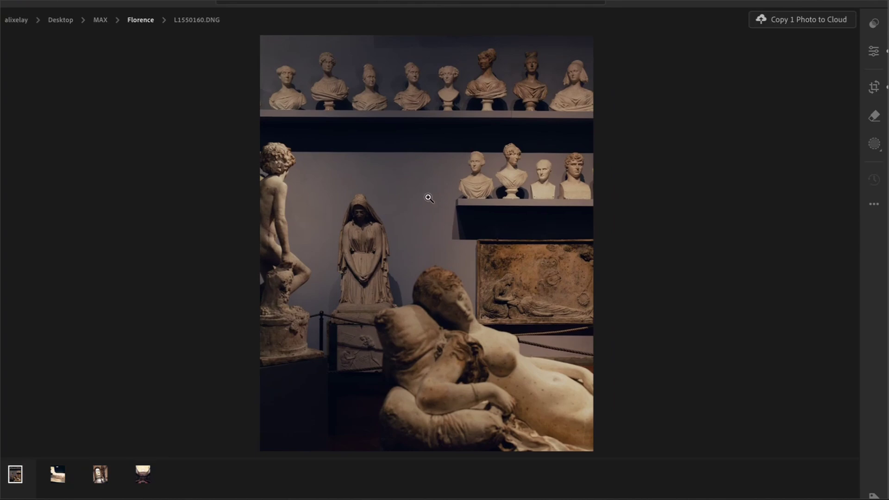
{"action": "left_click", "coordinate": [597, 181]}
{"action": "scroll", "coordinate": [429, 198], "scroll_direction": "up", "scroll_amount": 5}
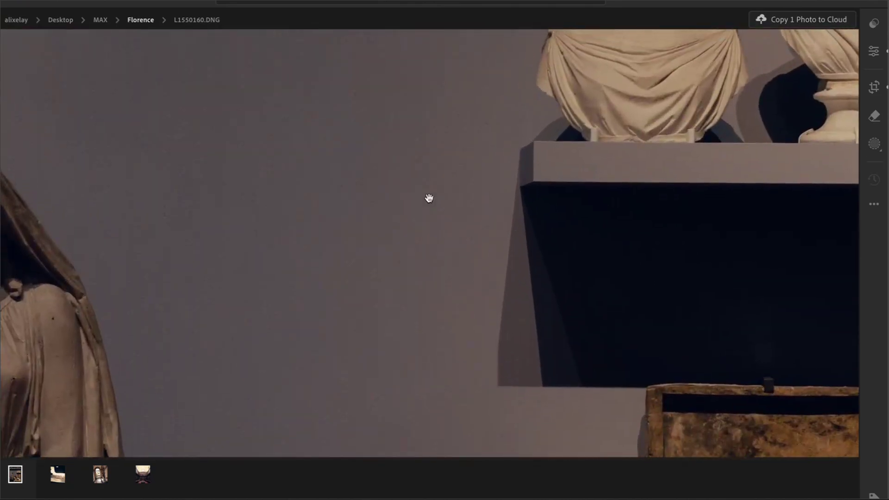
{"action": "left_click", "coordinate": [429, 198]}
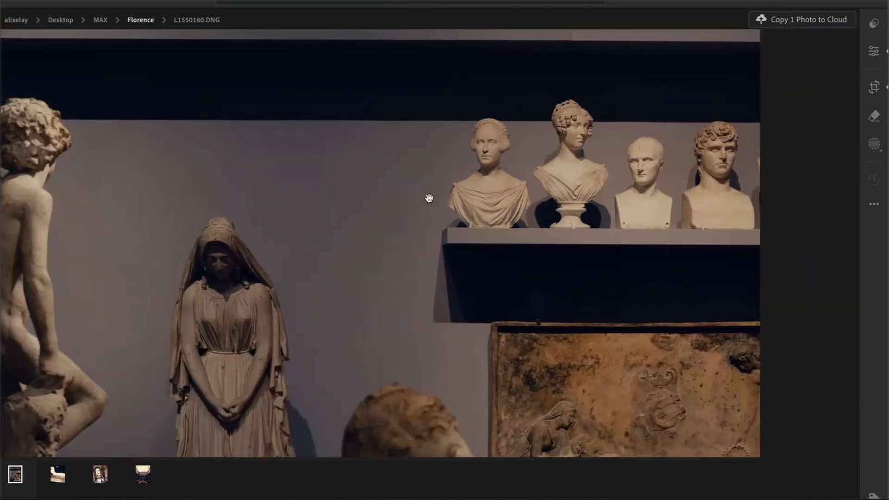
{"action": "left_click", "coordinate": [401, 179]}
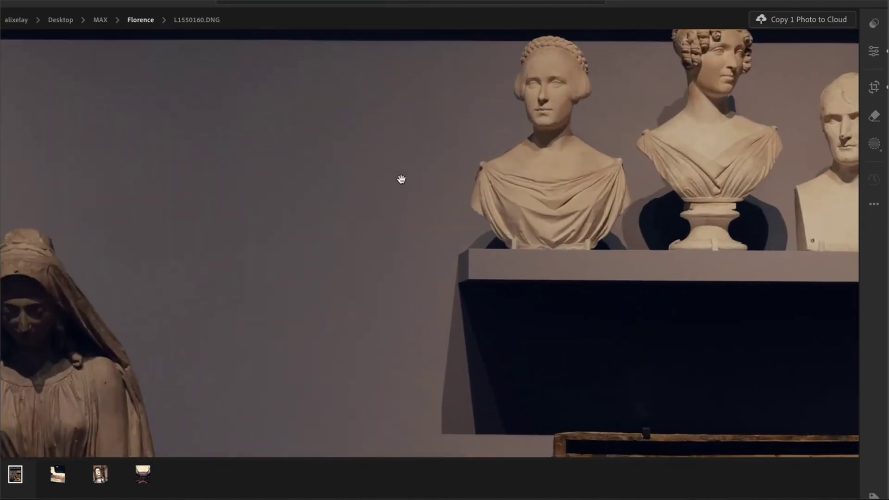
{"action": "scroll", "coordinate": [401, 179], "scroll_direction": "down", "scroll_amount": 2}
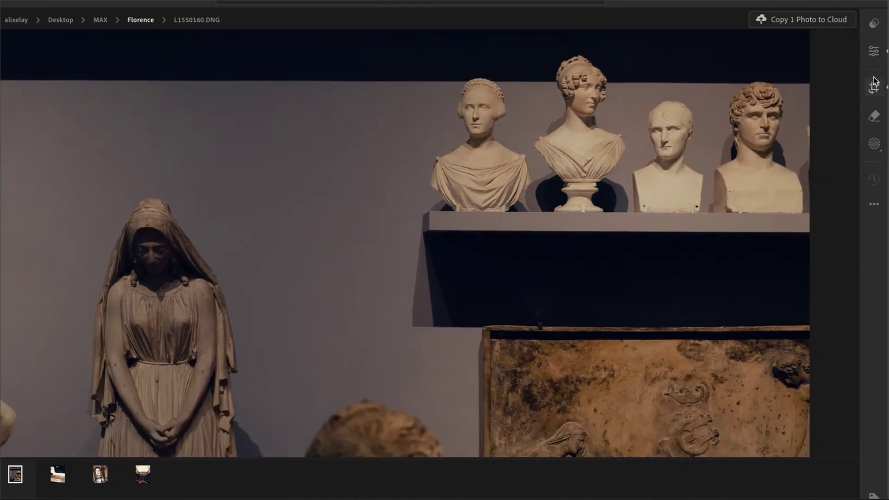
Step: Open the Edit panel and scroll down toward the Detail section's Denoise
{"action": "left_click", "coordinate": [874, 53]}
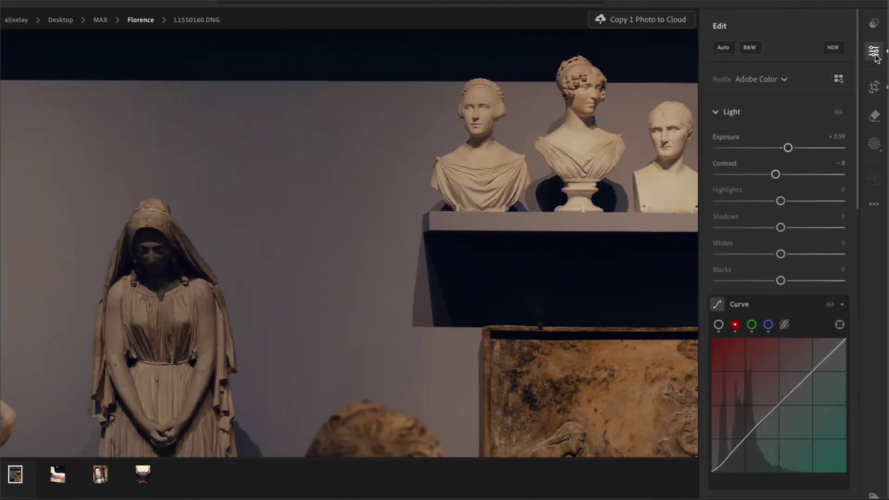
{"action": "scroll", "coordinate": [839, 159], "scroll_direction": "down", "scroll_amount": 10}
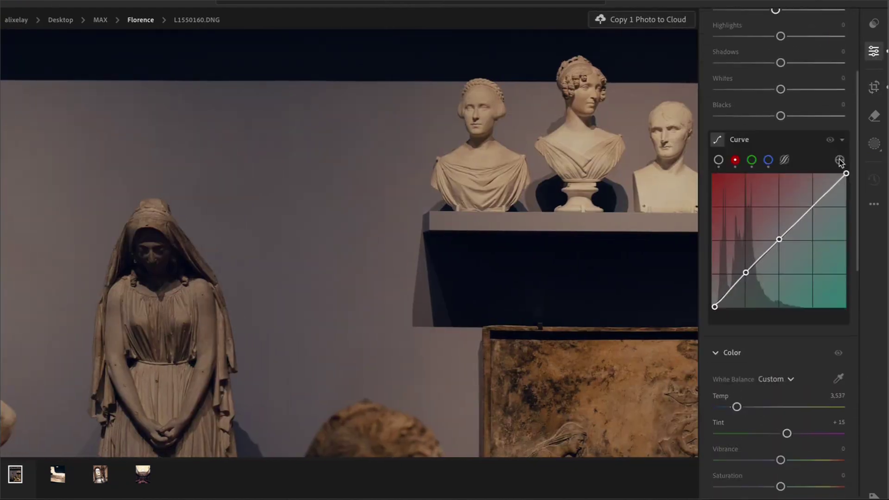
{"action": "scroll", "coordinate": [839, 159], "scroll_direction": "down", "scroll_amount": 5}
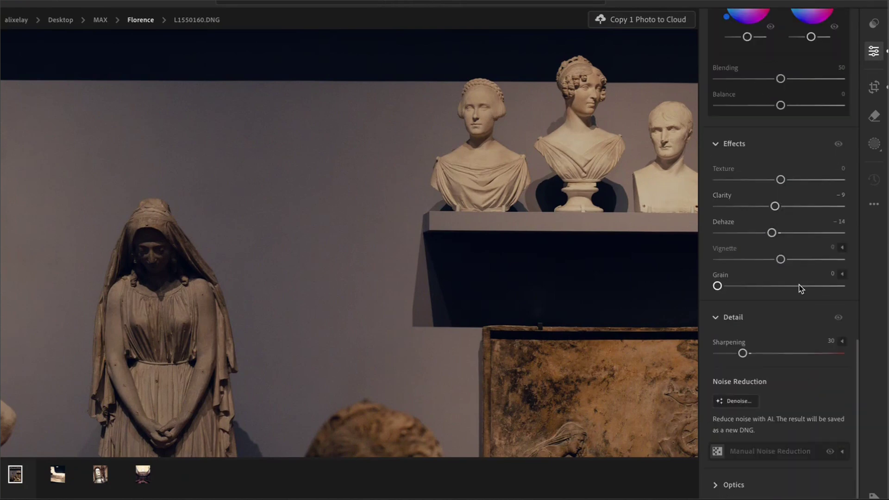
Step: Run AI Denoise on the sculpture photo at amount 30, checking the before/after preview first
{"action": "left_click", "coordinate": [741, 401]}
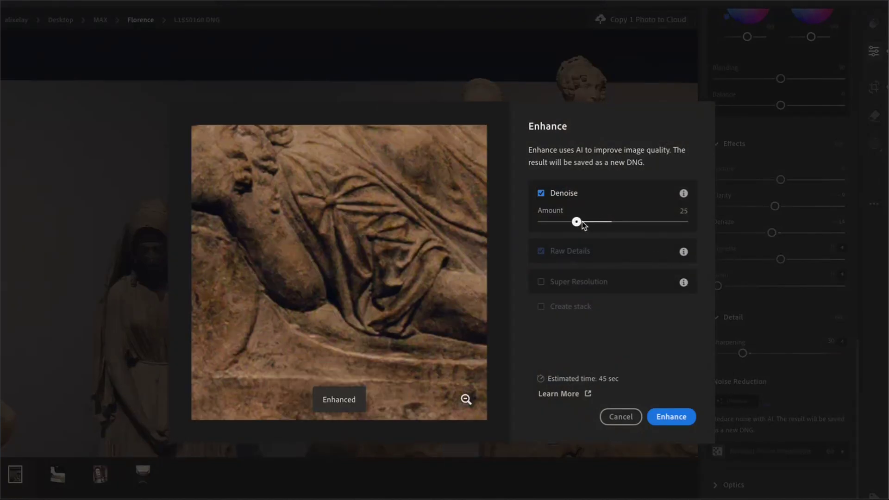
{"action": "left_click_drag", "start_coordinate": [581, 224], "coordinate": [592, 226]}
{"action": "left_click", "coordinate": [379, 245]}
{"action": "left_click", "coordinate": [379, 245]}
{"action": "left_click_drag", "start_coordinate": [379, 245], "coordinate": [504, 357]}
{"action": "left_click", "coordinate": [398, 246]}
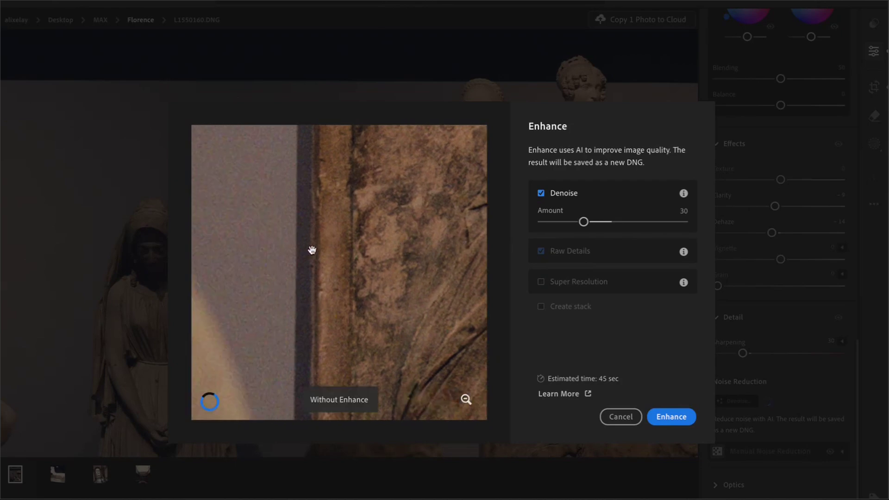
{"action": "left_click", "coordinate": [685, 418]}
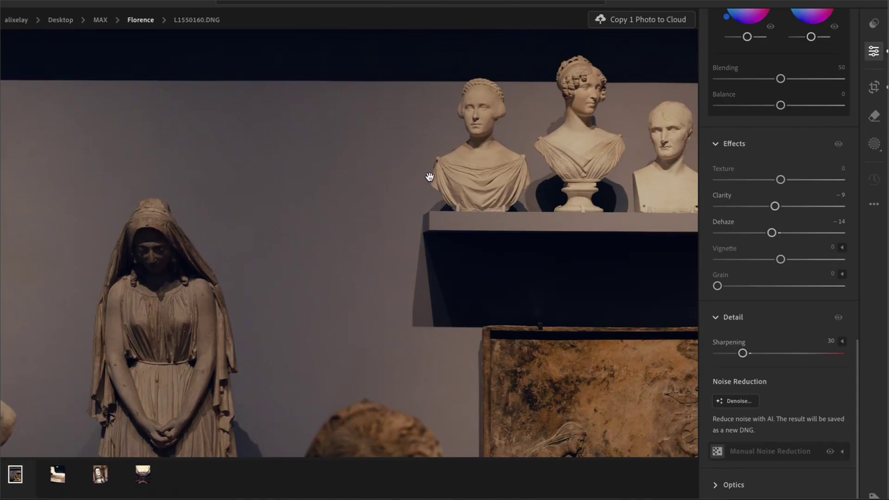
Step: Flip between the original and the Enhanced-NR denoised copy, then advance to the staircase photo
{"action": "left_click", "coordinate": [429, 177]}
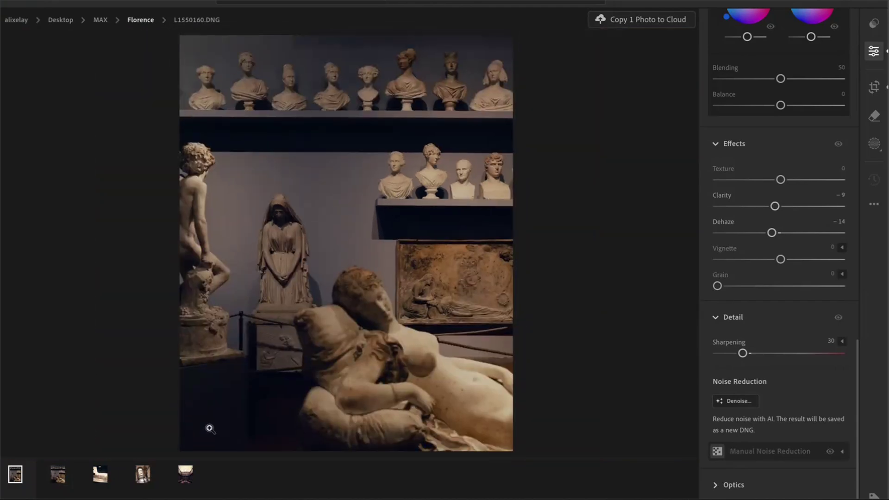
{"action": "left_click", "coordinate": [57, 475]}
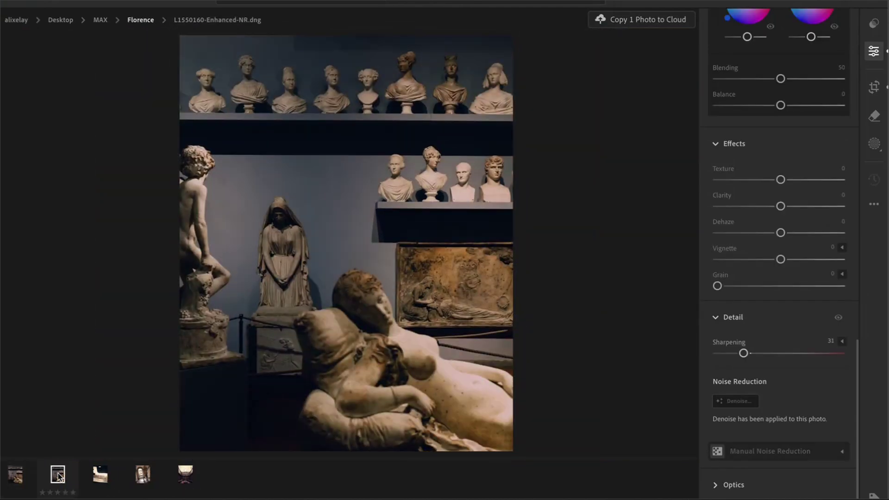
{"action": "key", "text": "Left"}
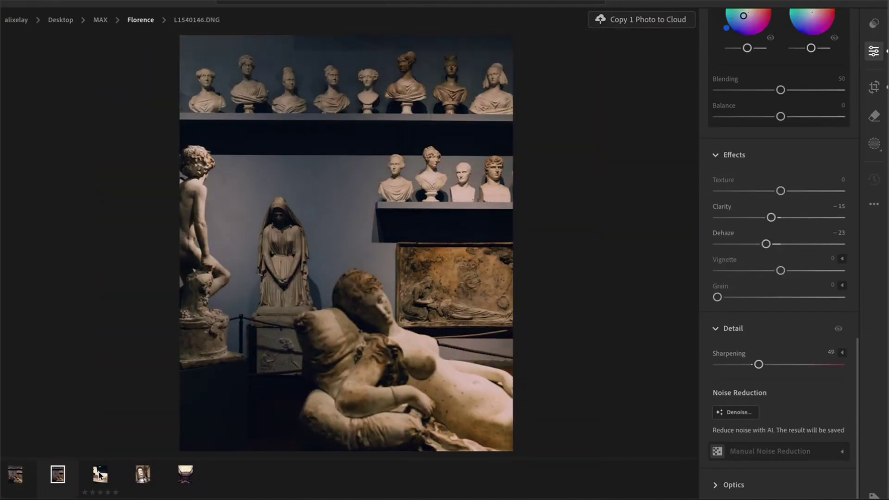
{"action": "left_click", "coordinate": [100, 475]}
{"action": "key", "text": "Left"}
{"action": "key", "text": "Left"}
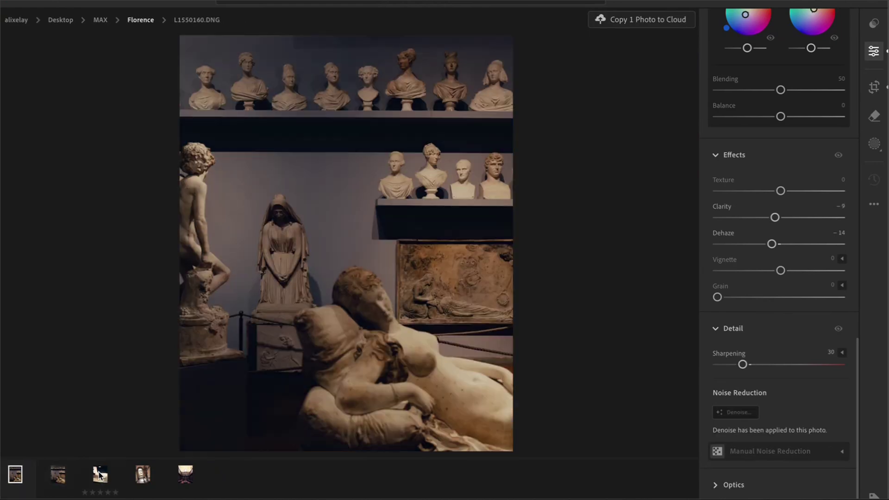
{"action": "key", "text": "Right"}
{"action": "key", "text": "Right"}
{"action": "key", "text": "Right"}
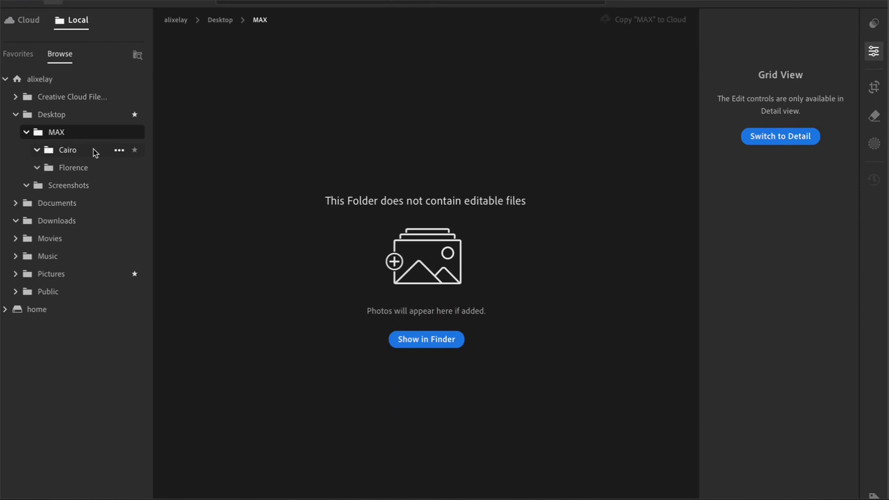
{"action": "left_click", "coordinate": [93, 149]}
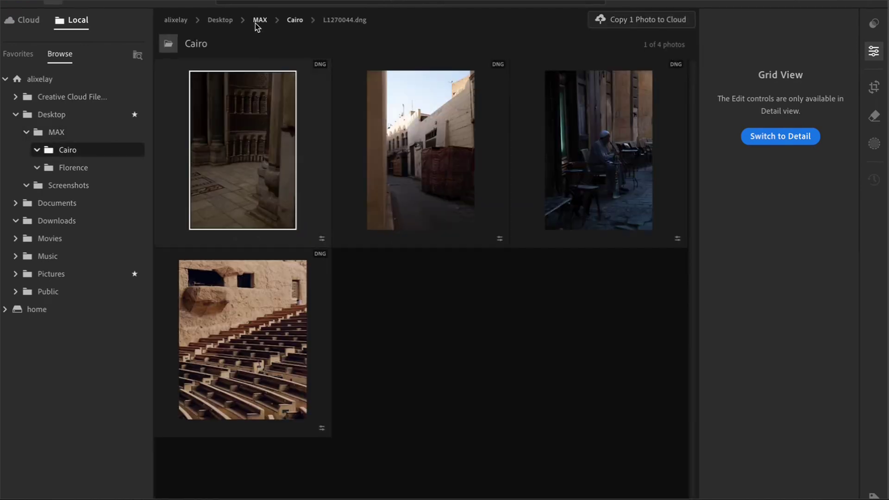
{"action": "left_click", "coordinate": [56, 2]}
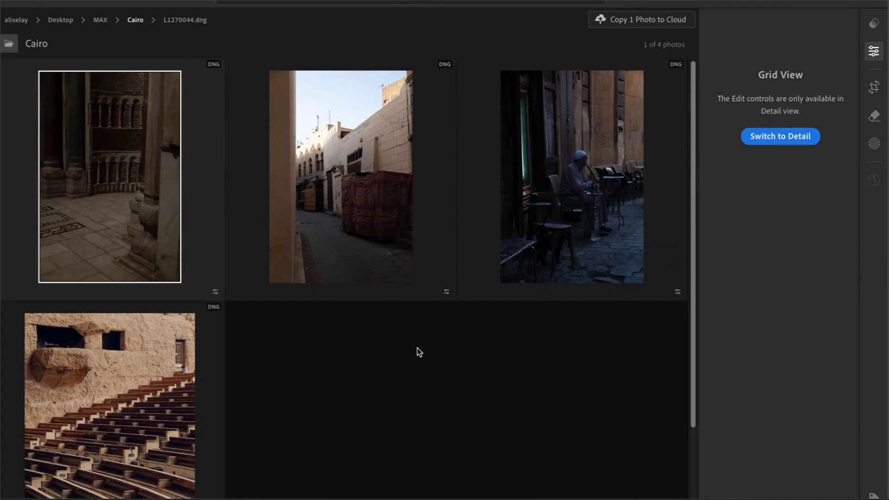
{"action": "scroll", "coordinate": [418, 348], "scroll_direction": "down", "scroll_amount": 2}
{"action": "scroll", "coordinate": [418, 348], "scroll_direction": "up", "scroll_amount": 2}
{"action": "scroll", "coordinate": [418, 348], "scroll_direction": "down", "scroll_amount": 1}
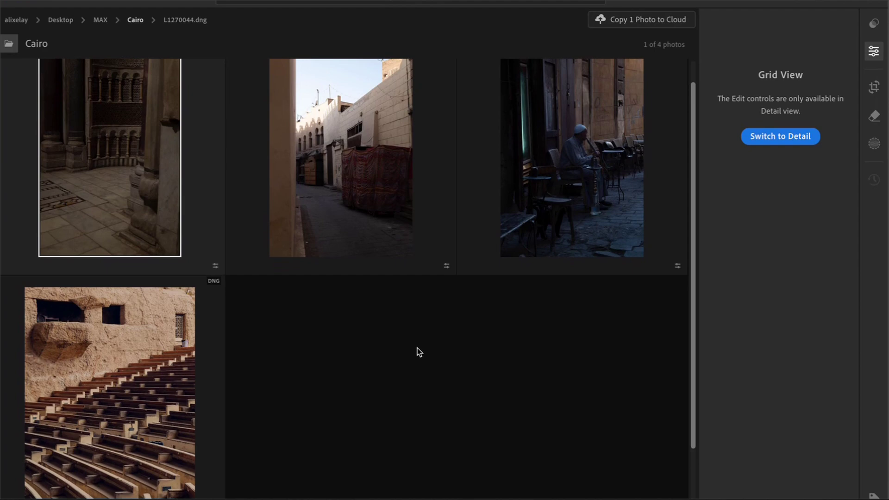
{"action": "scroll", "coordinate": [418, 349], "scroll_direction": "down", "scroll_amount": 1}
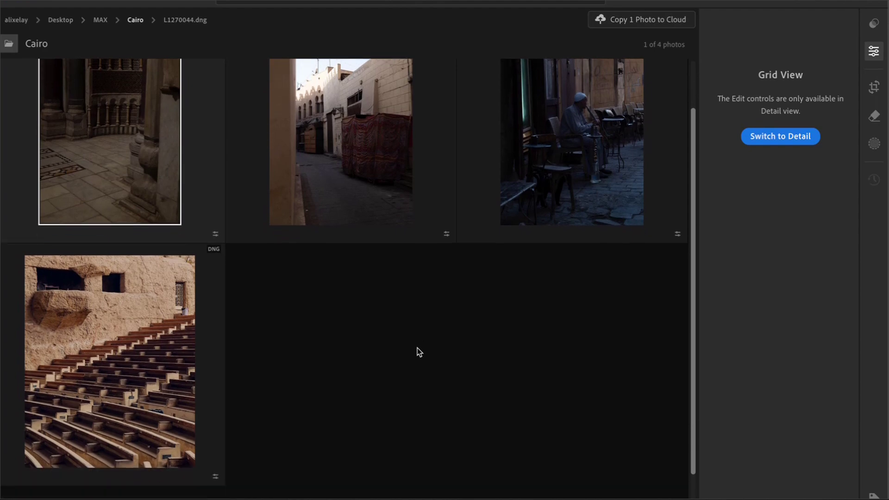
{"action": "left_click", "coordinate": [146, 326]}
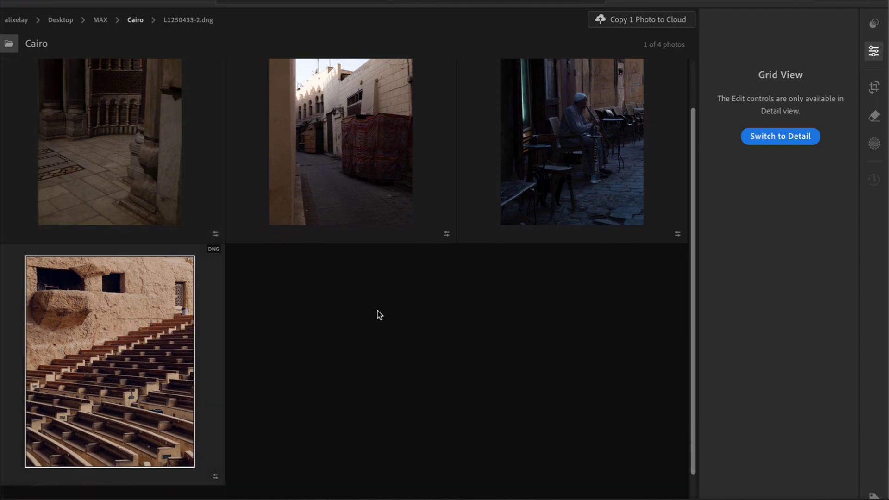
{"action": "scroll", "coordinate": [485, 295], "scroll_direction": "up", "scroll_amount": 2}
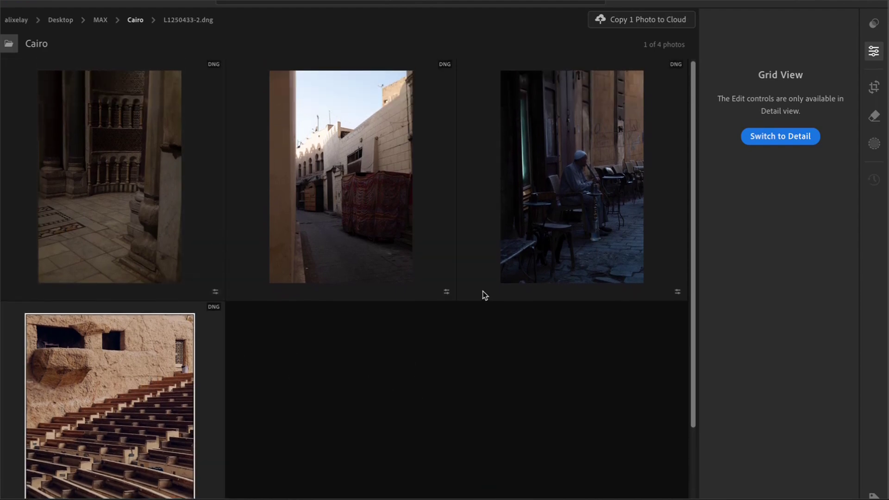
{"action": "left_click", "coordinate": [605, 177]}
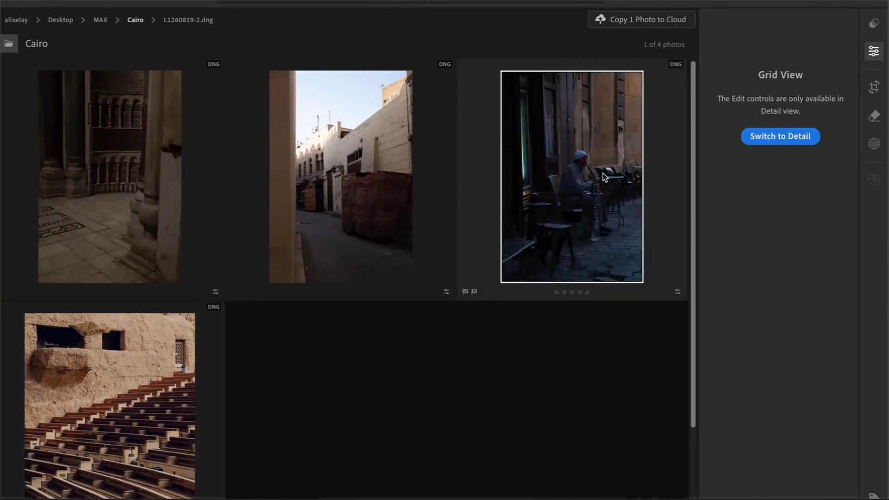
{"action": "left_click", "coordinate": [377, 202]}
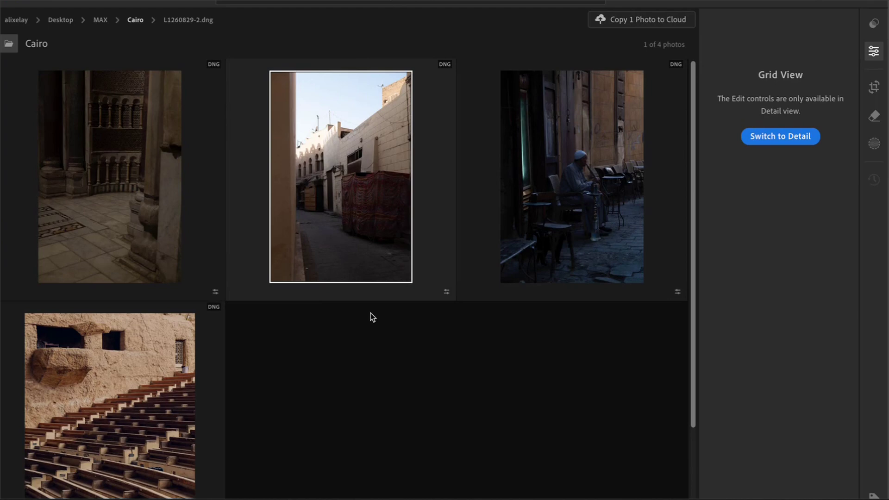
{"action": "left_click", "coordinate": [152, 202]}
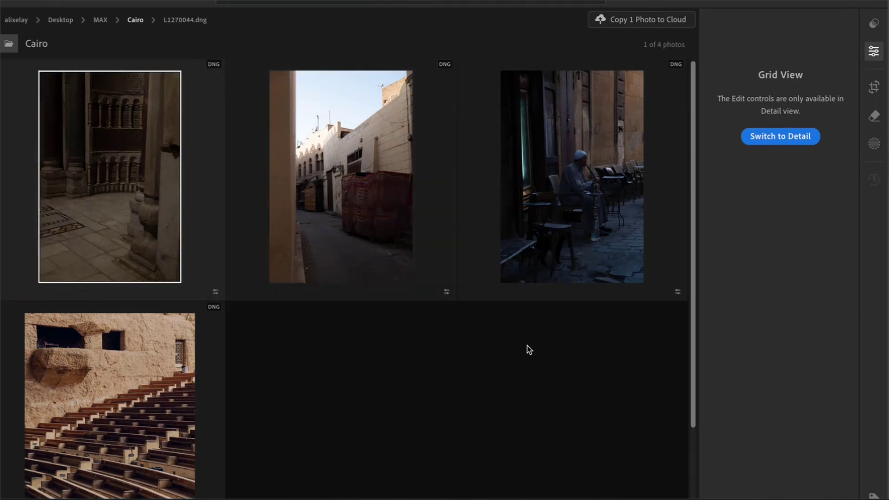
Step: Save the amphitheatre photo's edit settings as a new preset 'MAX demo 3' in the MAX group
{"action": "double_click", "coordinate": [112, 415]}
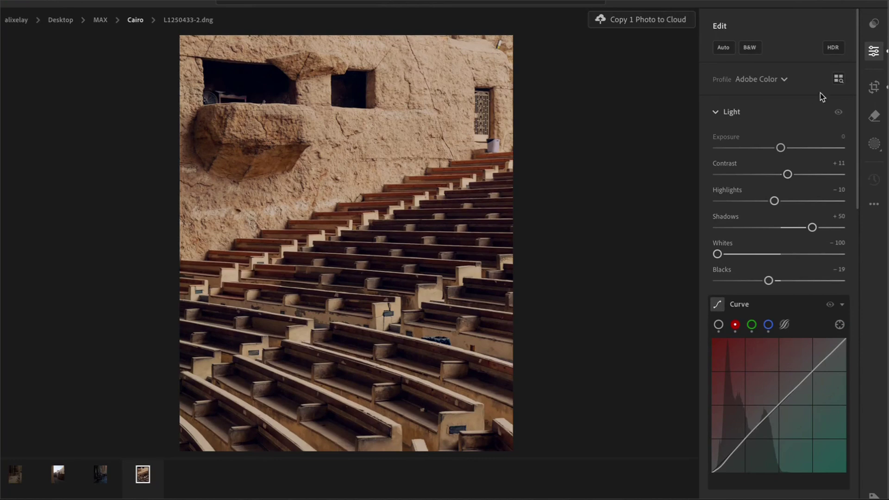
{"action": "left_click", "coordinate": [874, 24]}
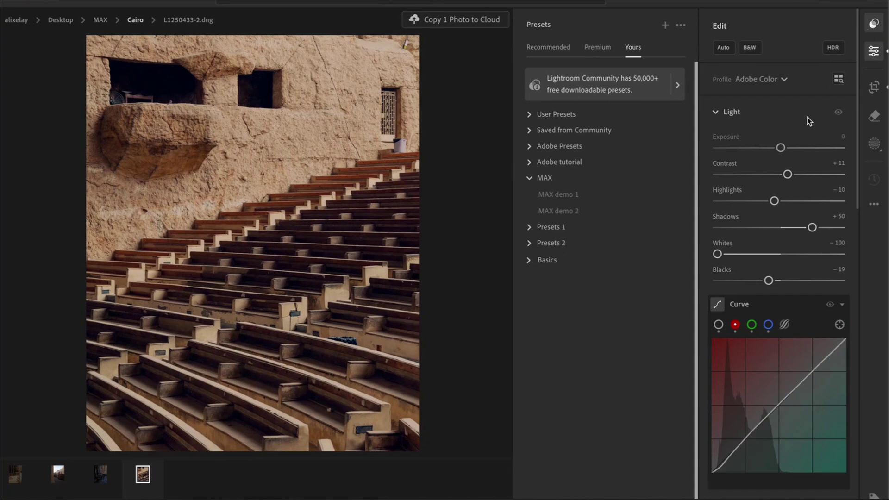
{"action": "left_click", "coordinate": [665, 25]}
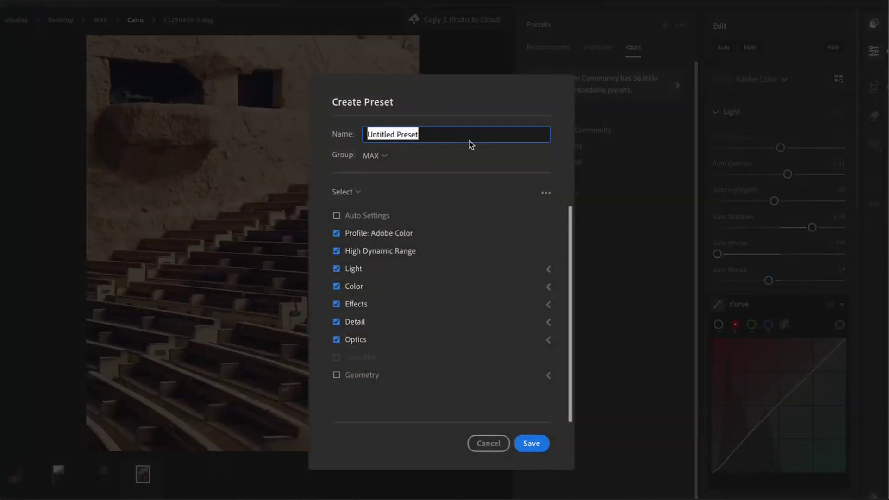
{"action": "type", "text": "MAX demo 3"}
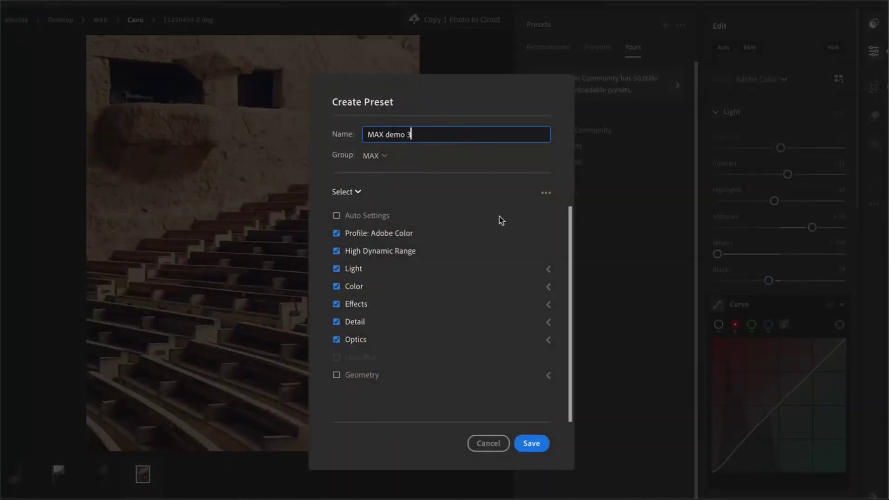
{"action": "left_click", "coordinate": [531, 443]}
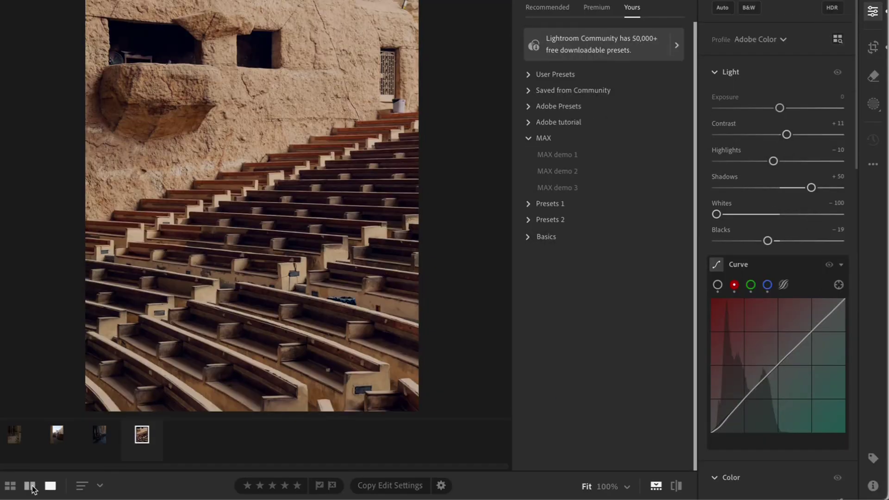
Step: Compare the café photo beside the amphitheatre shot and apply the MAX demo 3 preset to it
{"action": "left_click", "coordinate": [31, 486]}
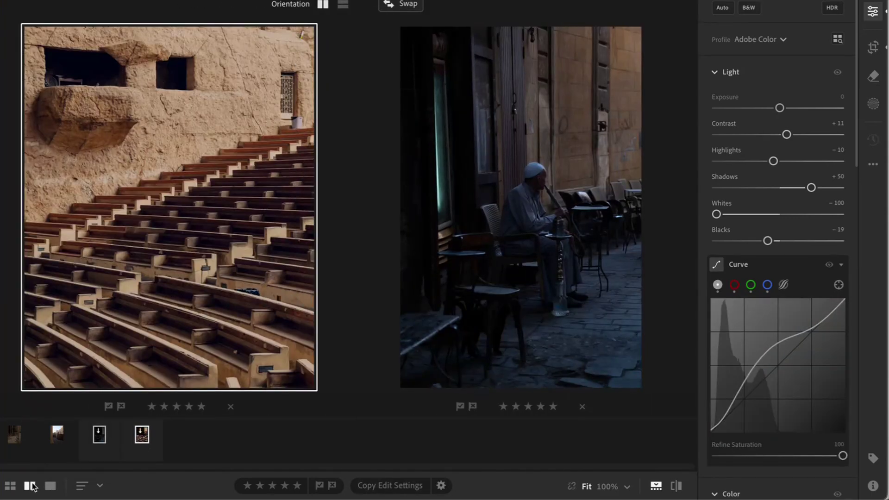
{"action": "left_click", "coordinate": [516, 199]}
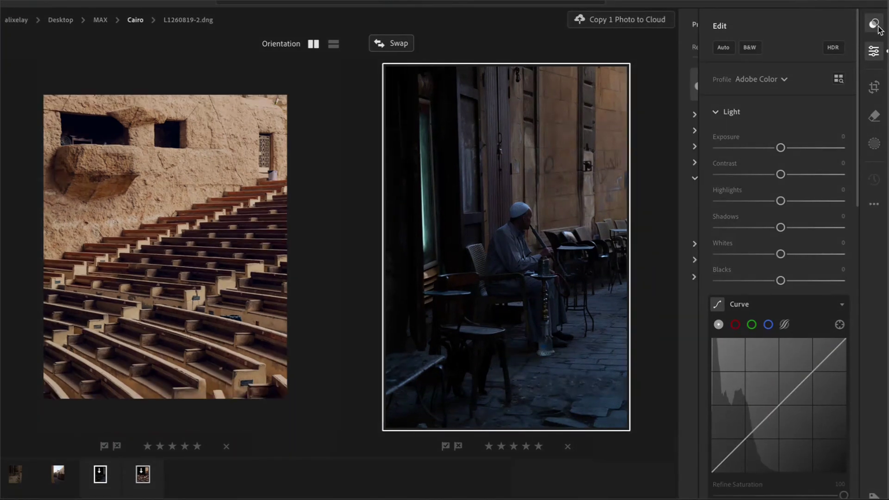
{"action": "left_click", "coordinate": [874, 19]}
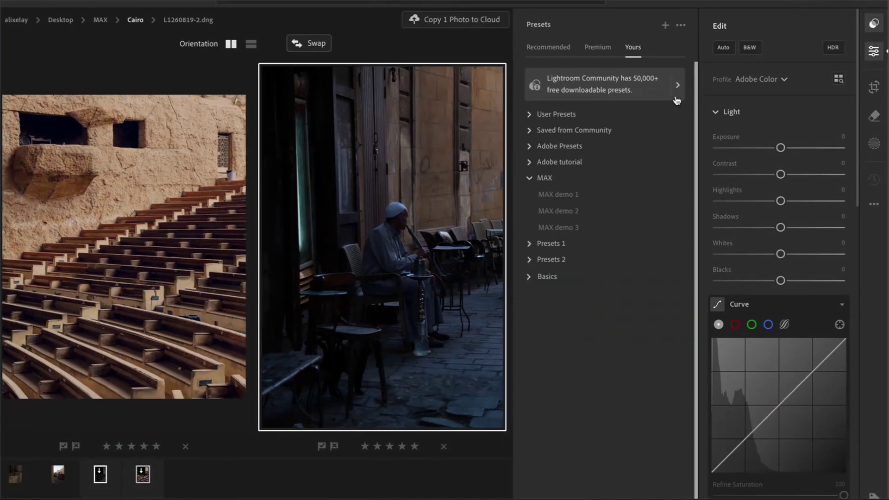
{"action": "left_click", "coordinate": [644, 227]}
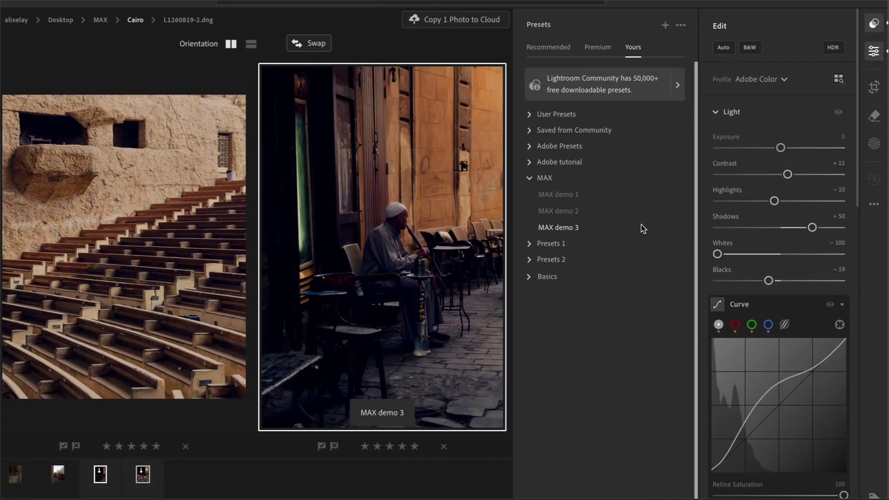
{"action": "left_click", "coordinate": [643, 227]}
{"action": "left_click", "coordinate": [875, 25]}
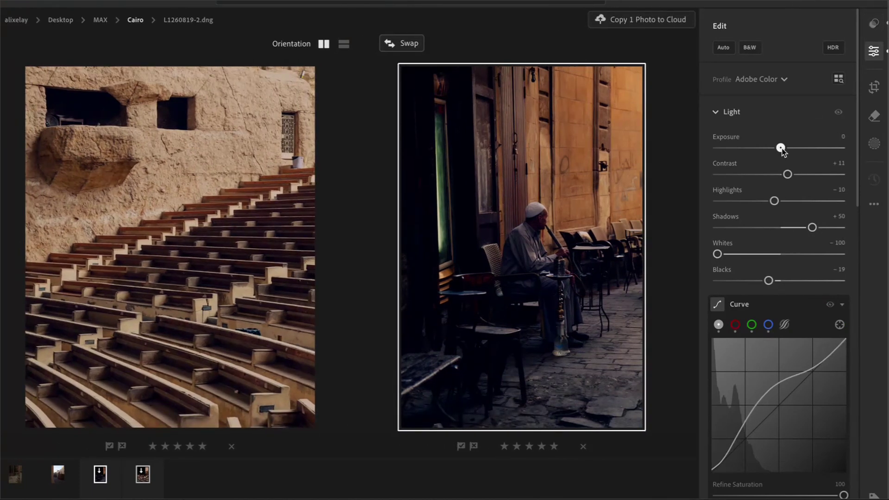
Step: Raise the café photo's exposure to +0.21, lower contrast to +6, and lift the tone curve slightly
{"action": "left_click_drag", "start_coordinate": [782, 151], "coordinate": [786, 152]}
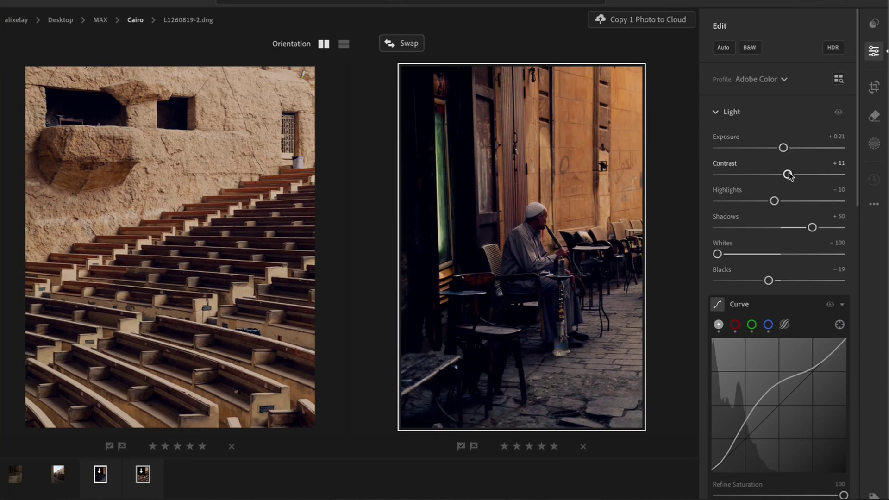
{"action": "left_click_drag", "start_coordinate": [787, 174], "coordinate": [785, 174]}
{"action": "scroll", "coordinate": [786, 176], "scroll_direction": "down", "scroll_amount": 5}
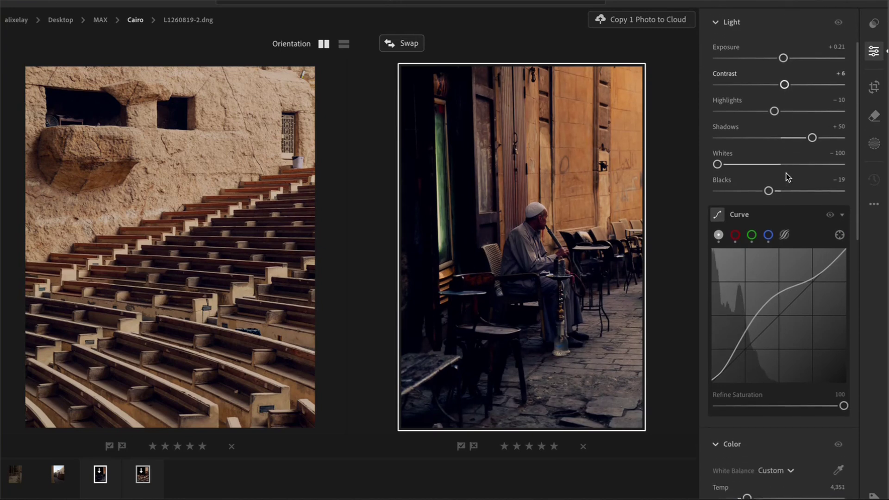
{"action": "left_click_drag", "start_coordinate": [772, 264], "coordinate": [772, 264]}
{"action": "scroll", "coordinate": [776, 276], "scroll_direction": "down", "scroll_amount": 4}
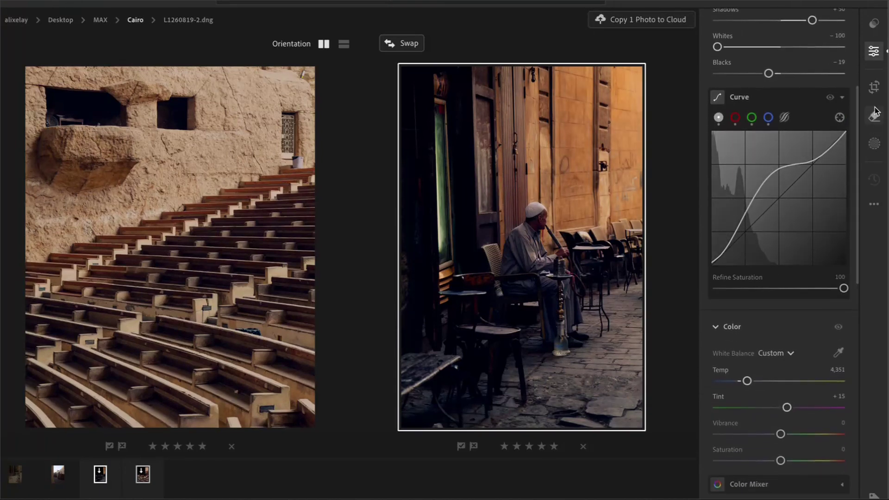
Step: Apply Auto upright and a 4 x 5 crop to the café photo, shifting it down slightly
{"action": "left_click", "coordinate": [875, 88]}
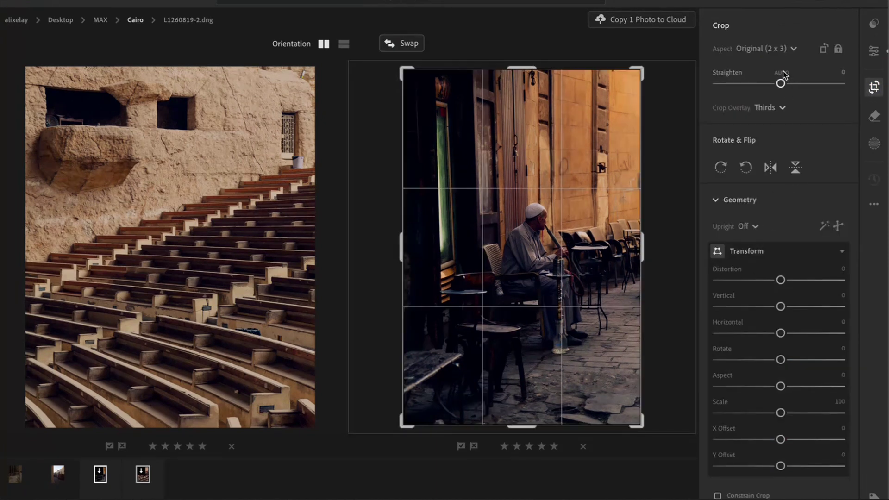
{"action": "left_click", "coordinate": [754, 228]}
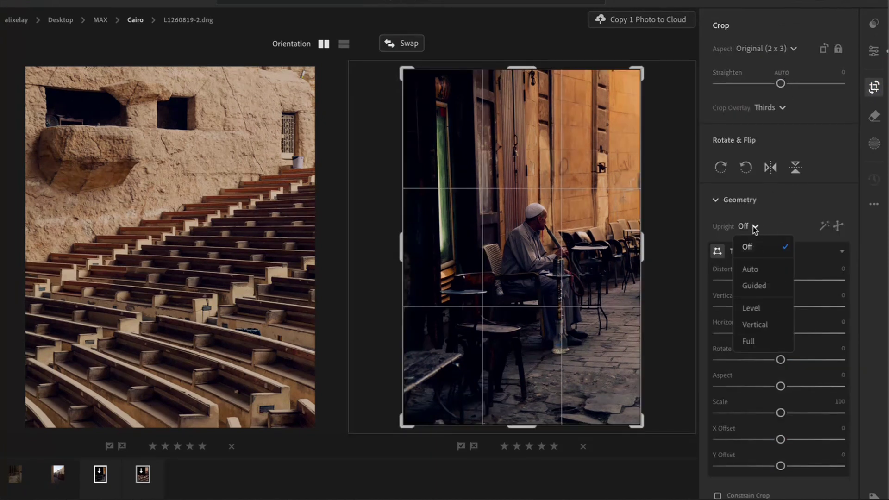
{"action": "left_click", "coordinate": [753, 270]}
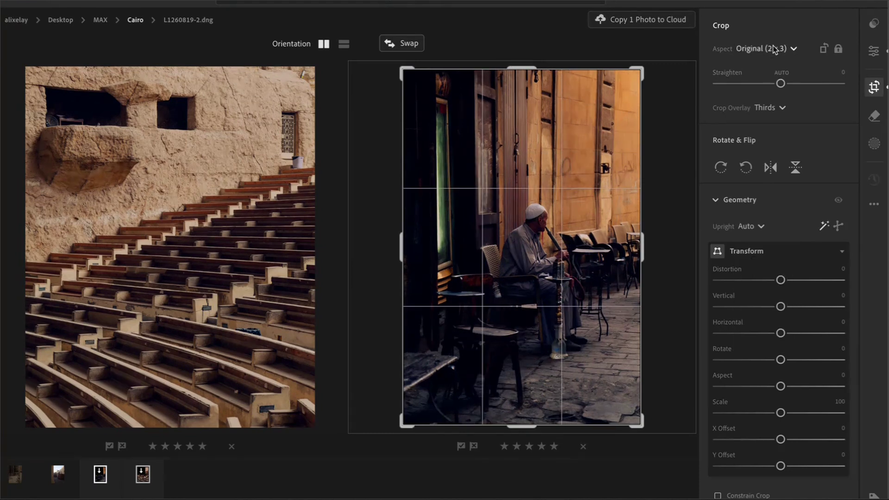
{"action": "left_click", "coordinate": [765, 49]}
{"action": "left_click", "coordinate": [763, 191]}
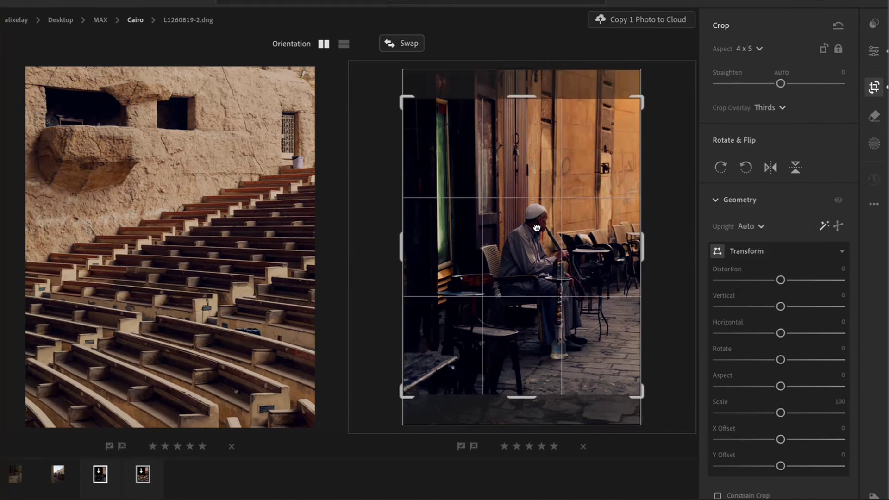
{"action": "left_click_drag", "start_coordinate": [537, 228], "coordinate": [536, 238]}
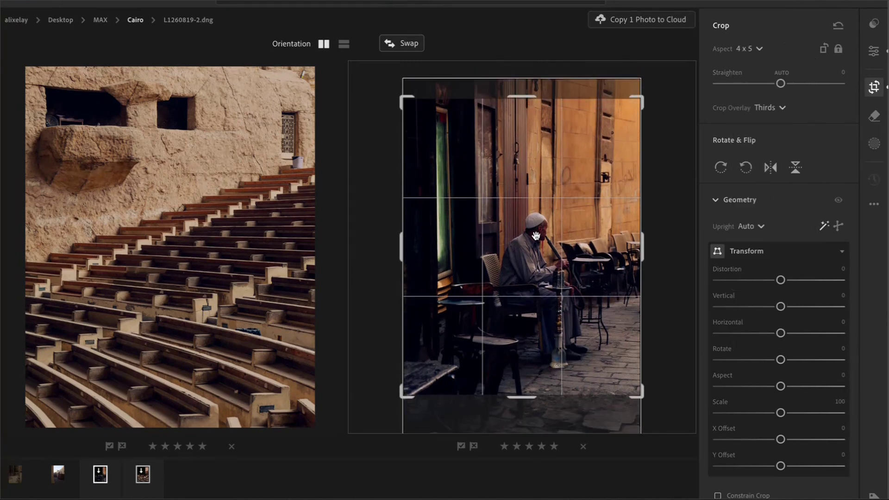
{"action": "key", "text": "Return"}
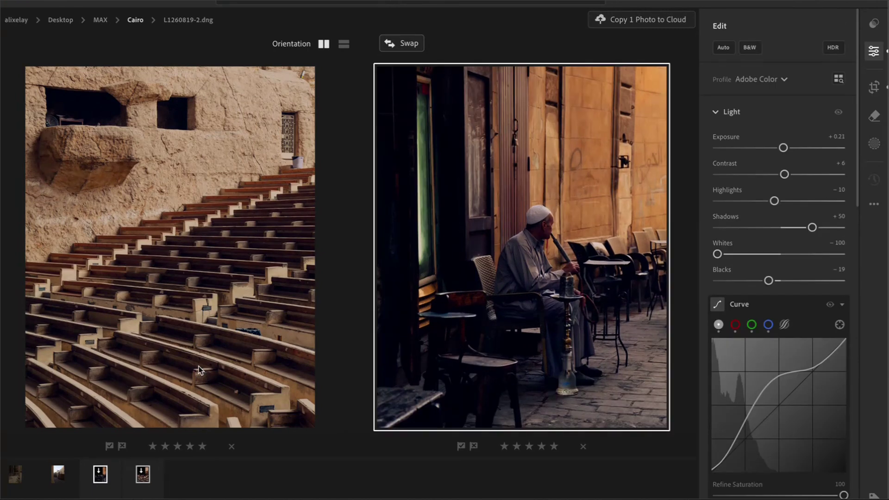
Step: Bring the alley photo into the comparison and apply MAX demo 3 at amount 111
{"action": "left_click", "coordinate": [61, 483]}
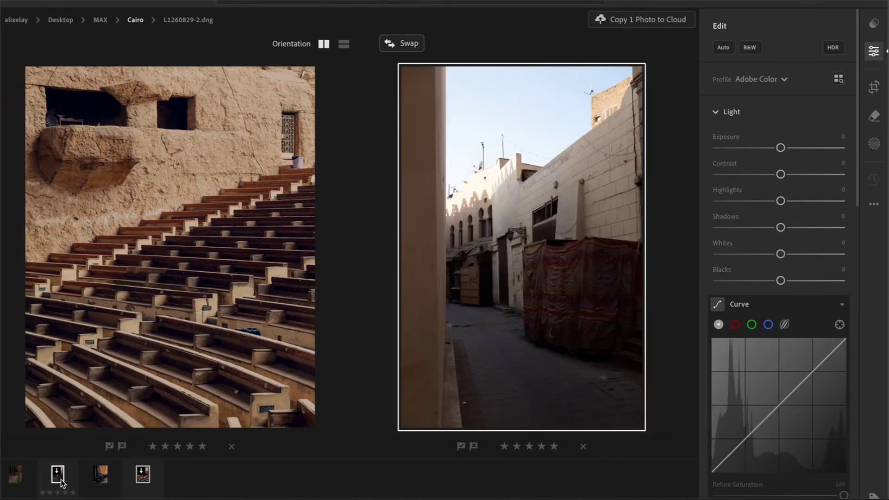
{"action": "left_click", "coordinate": [875, 25]}
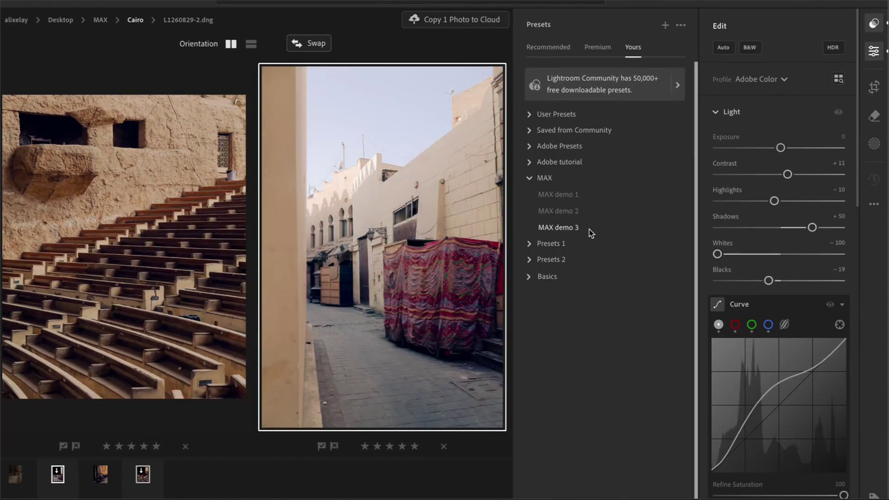
{"action": "left_click", "coordinate": [589, 229]}
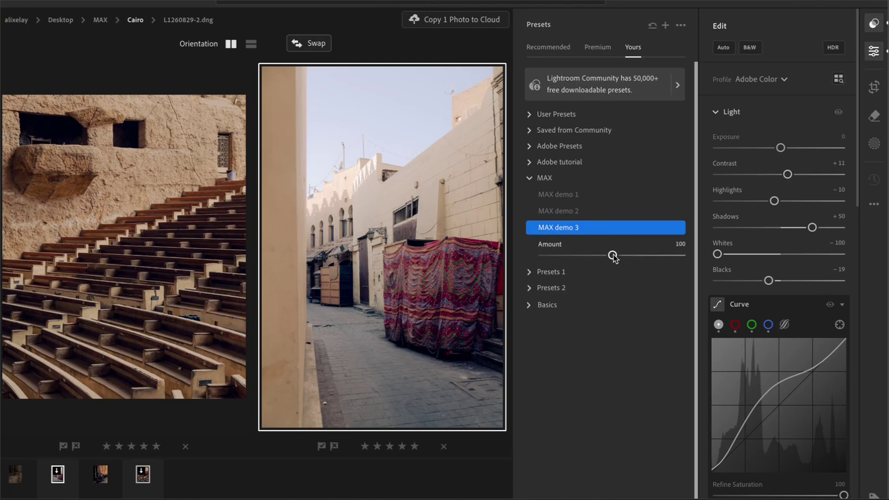
{"action": "left_click_drag", "start_coordinate": [613, 255], "coordinate": [620, 257]}
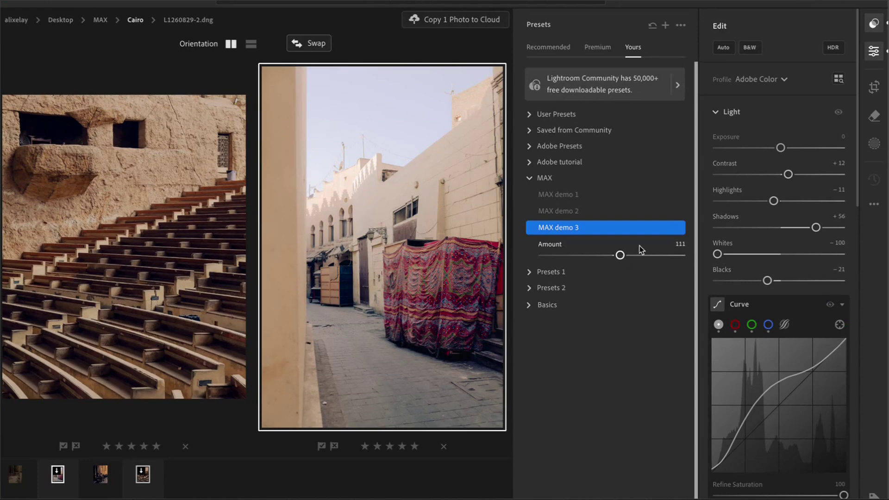
Step: Set the alley photo's exposure to -0.54 and warm its temperature to 5,307
{"action": "left_click_drag", "start_coordinate": [781, 148], "coordinate": [774, 148]}
{"action": "key", "text": "shift+p"}
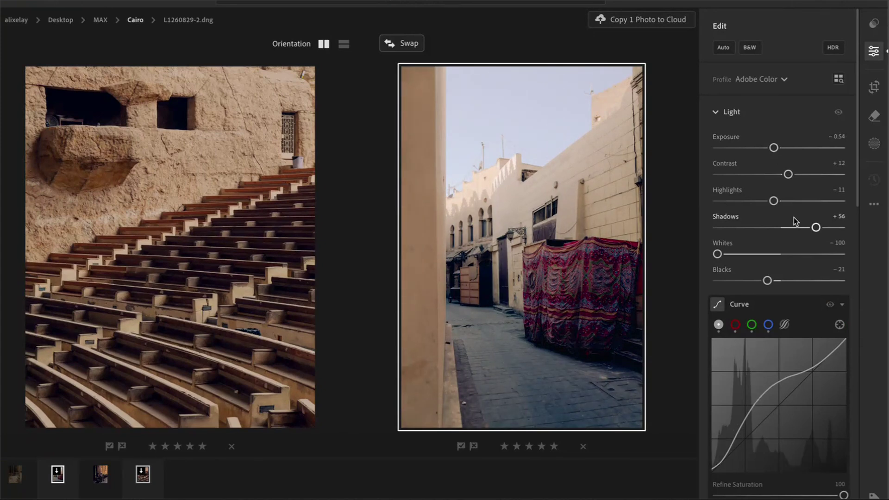
{"action": "scroll", "coordinate": [793, 218], "scroll_direction": "down", "scroll_amount": 5}
{"action": "scroll", "coordinate": [793, 218], "scroll_direction": "down", "scroll_amount": 2}
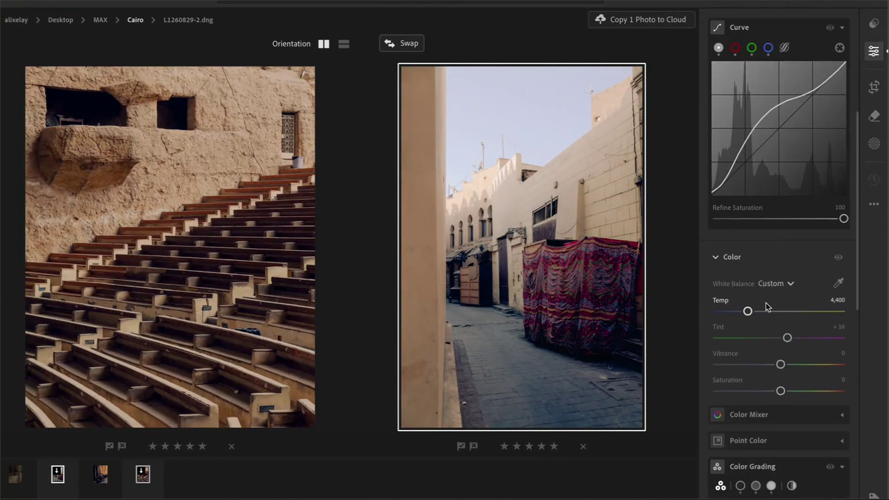
{"action": "left_click_drag", "start_coordinate": [747, 312], "coordinate": [761, 317]}
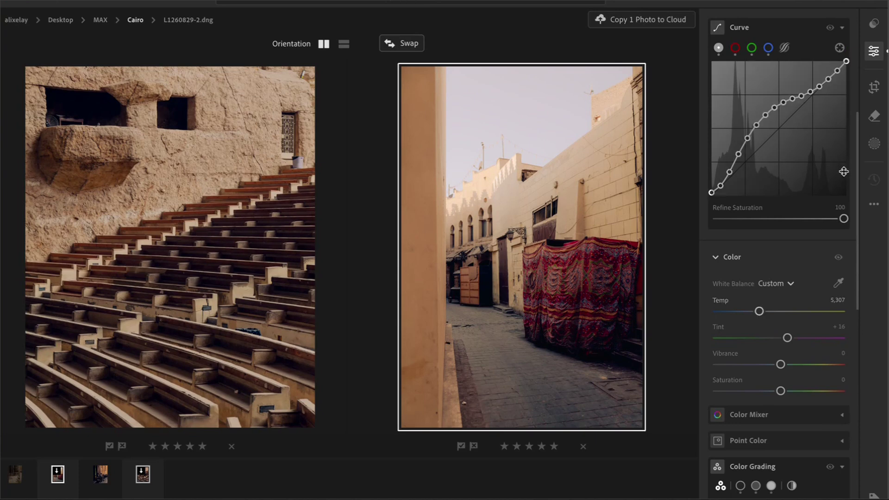
Step: Crop the alley photo to 4 x 5, shifting the photo down within the frame
{"action": "left_click", "coordinate": [873, 90]}
{"action": "left_click", "coordinate": [777, 49]}
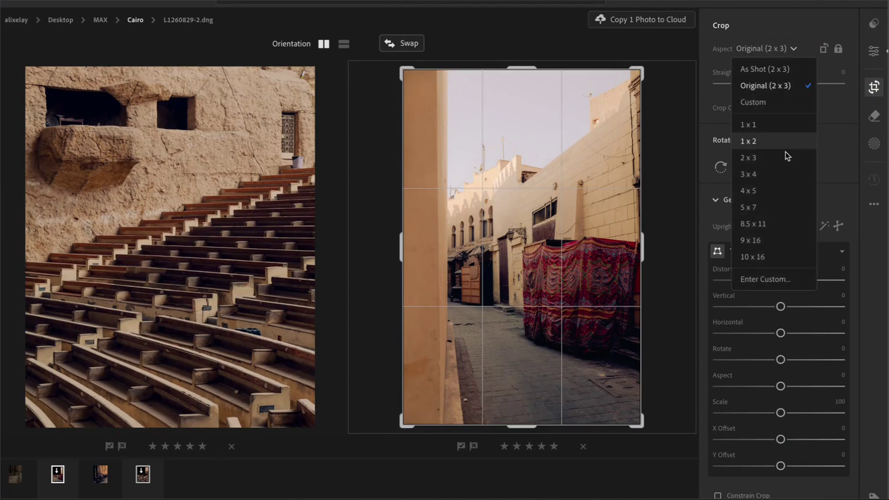
{"action": "left_click", "coordinate": [783, 191]}
{"action": "left_click_drag", "start_coordinate": [561, 236], "coordinate": [561, 249]}
{"action": "key", "text": "Return"}
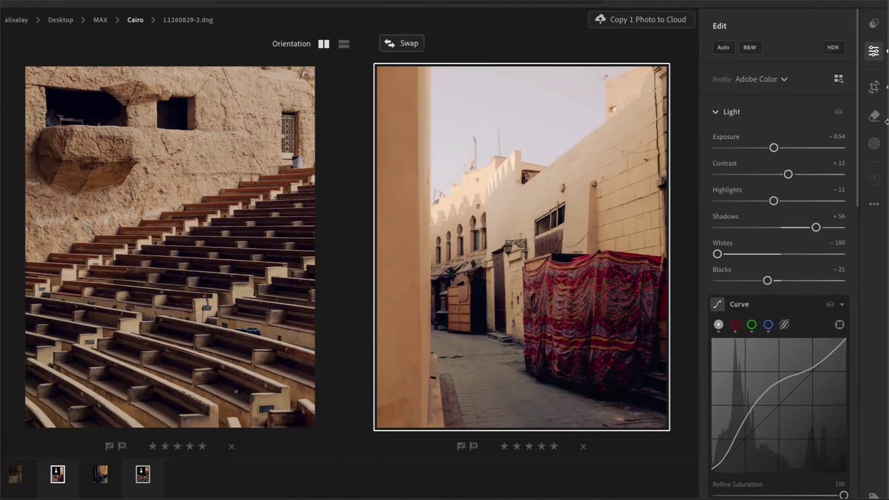
Step: Add a linear gradient mask over the left edge and set its exposure to -0.76
{"action": "left_click", "coordinate": [875, 144]}
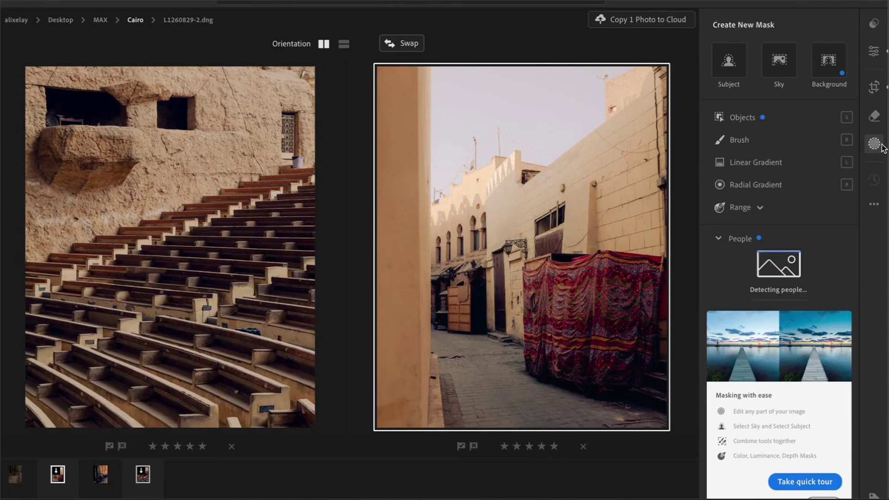
{"action": "left_click", "coordinate": [795, 165]}
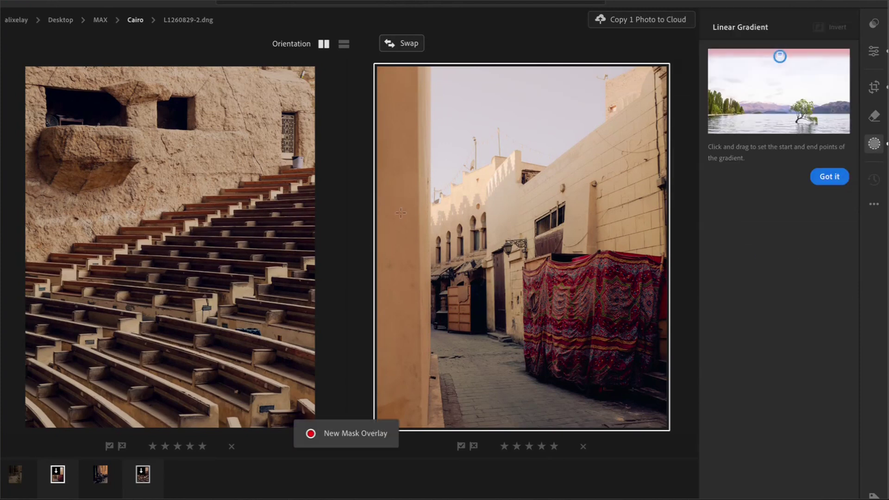
{"action": "left_click_drag", "start_coordinate": [401, 211], "coordinate": [443, 210]}
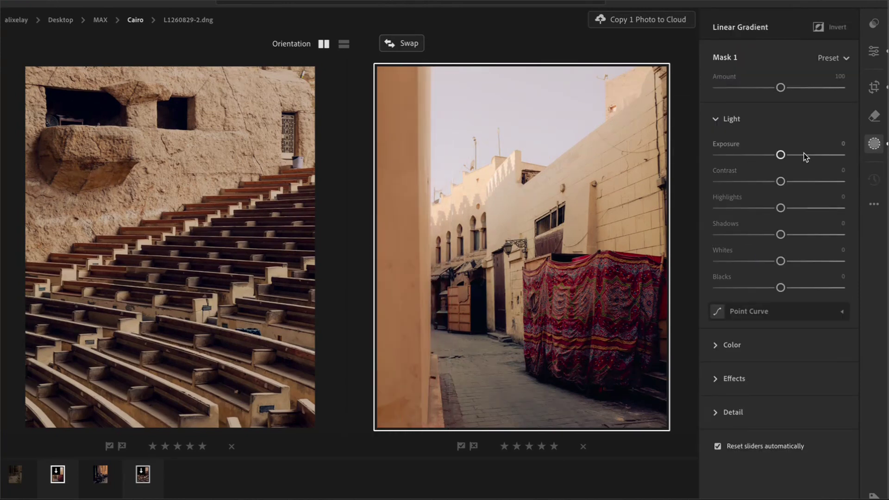
{"action": "left_click_drag", "start_coordinate": [780, 156], "coordinate": [767, 158]}
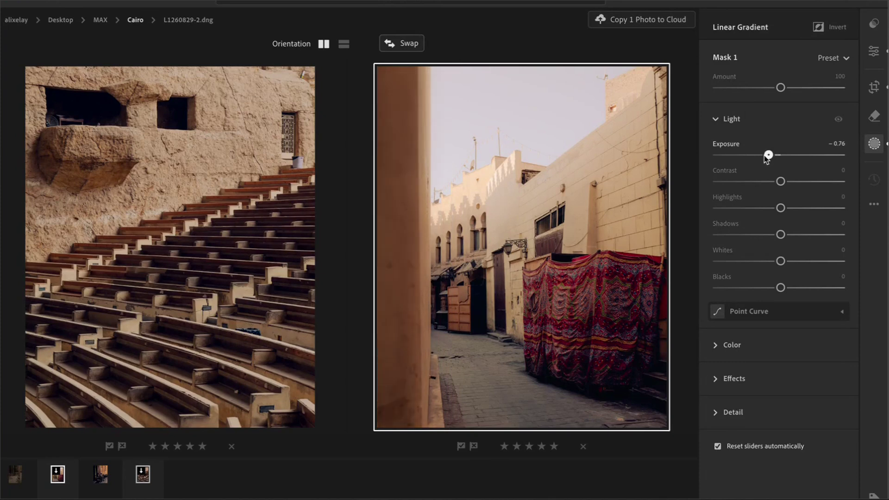
{"action": "left_click", "coordinate": [880, 146]}
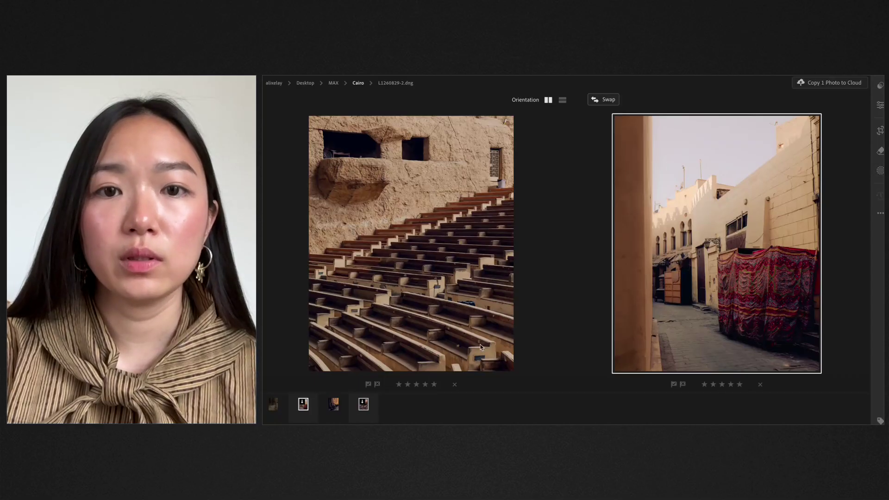
Step: Show L1270044.dng in the comparison and apply MAX demo 3 at amount 61
{"action": "left_click", "coordinate": [272, 402]}
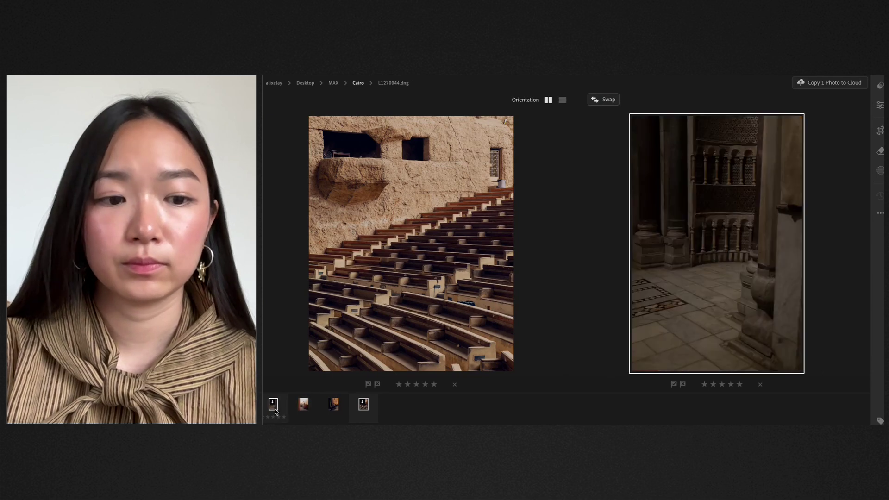
{"action": "left_click", "coordinate": [881, 86]}
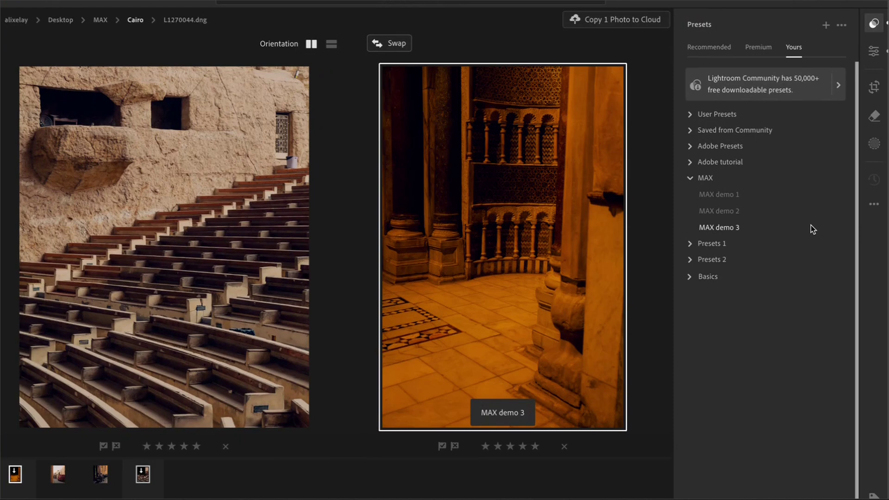
{"action": "left_click", "coordinate": [836, 229]}
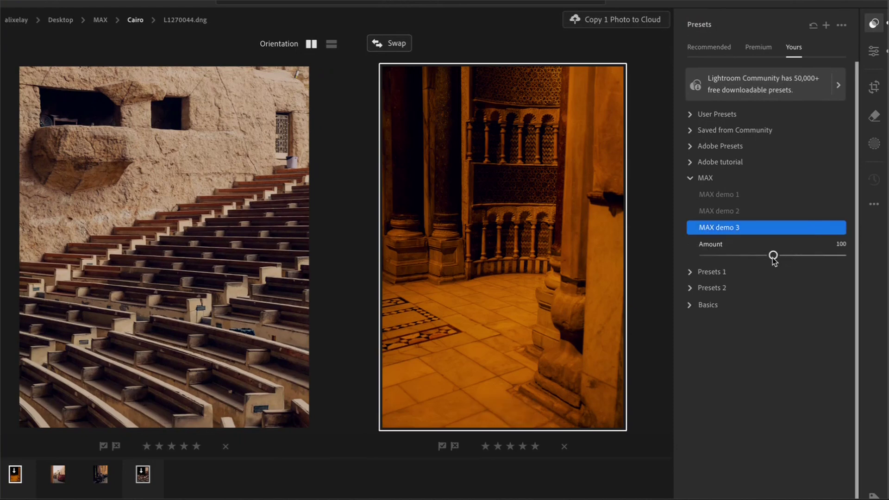
{"action": "left_click_drag", "start_coordinate": [772, 259], "coordinate": [746, 263]}
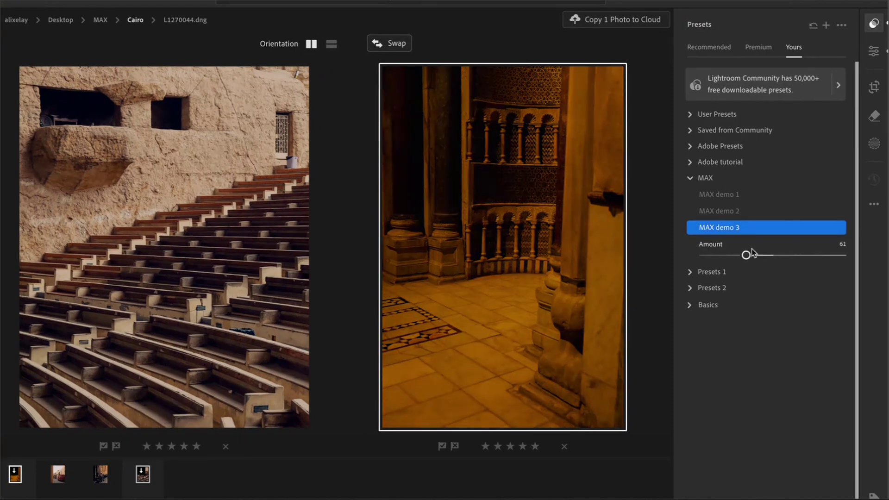
Step: Set the interior photo's exposure to +0.50, temperature to 3,129 and vibrance to -13
{"action": "left_click", "coordinate": [874, 52]}
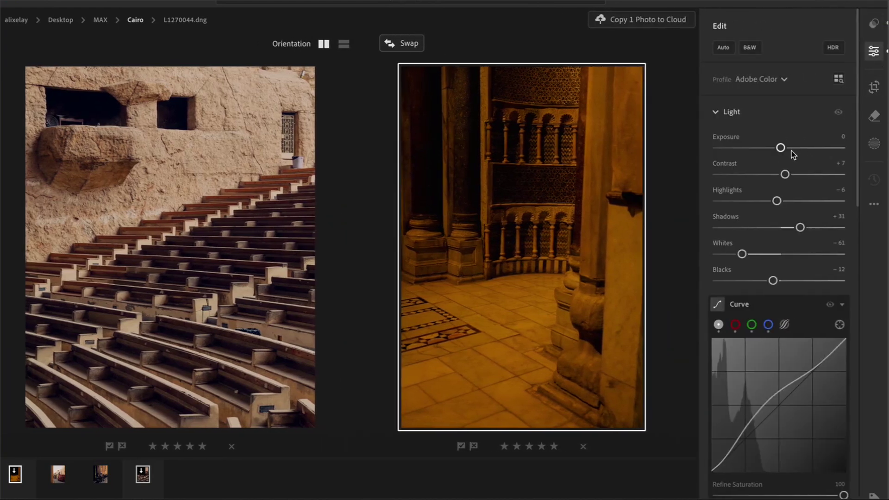
{"action": "left_click_drag", "start_coordinate": [781, 149], "coordinate": [786, 147]}
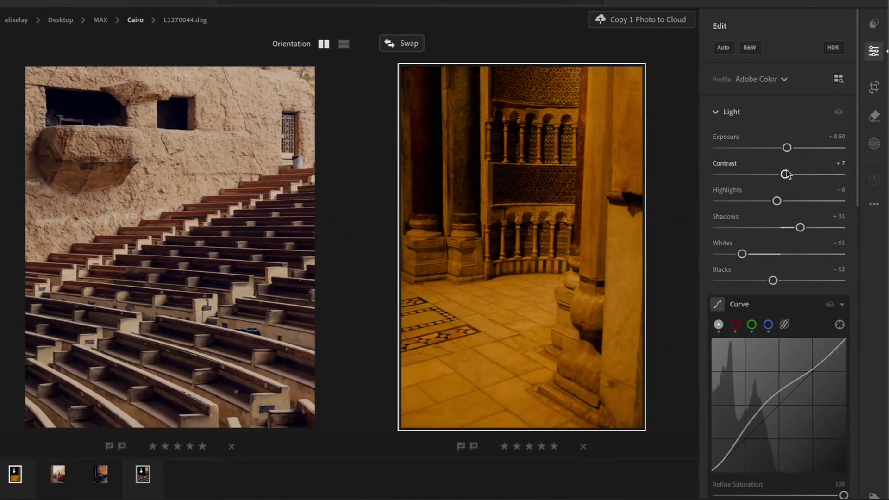
{"action": "scroll", "coordinate": [789, 242], "scroll_direction": "down", "scroll_amount": 2}
{"action": "scroll", "coordinate": [790, 243], "scroll_direction": "down", "scroll_amount": 7}
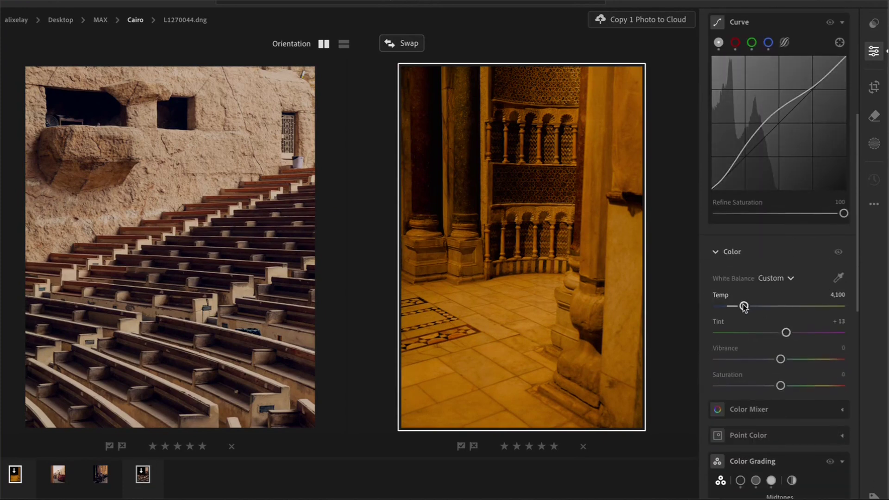
{"action": "left_click_drag", "start_coordinate": [743, 305], "coordinate": [731, 309]}
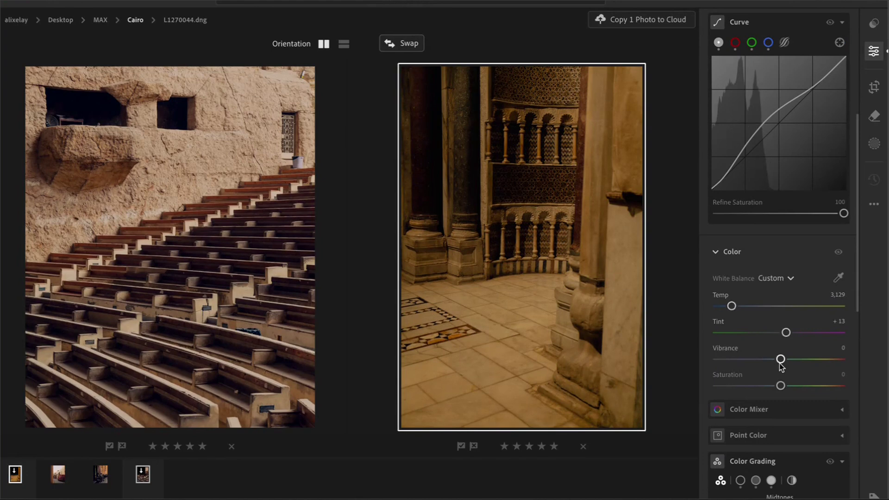
{"action": "left_click_drag", "start_coordinate": [781, 363], "coordinate": [772, 365]}
Step: Reshape the tone curve, lifting the midpoints and deepening the shadows
{"action": "mouse_move", "coordinate": [783, 119]}
{"action": "scroll", "coordinate": [784, 131], "scroll_direction": "up", "scroll_amount": 1}
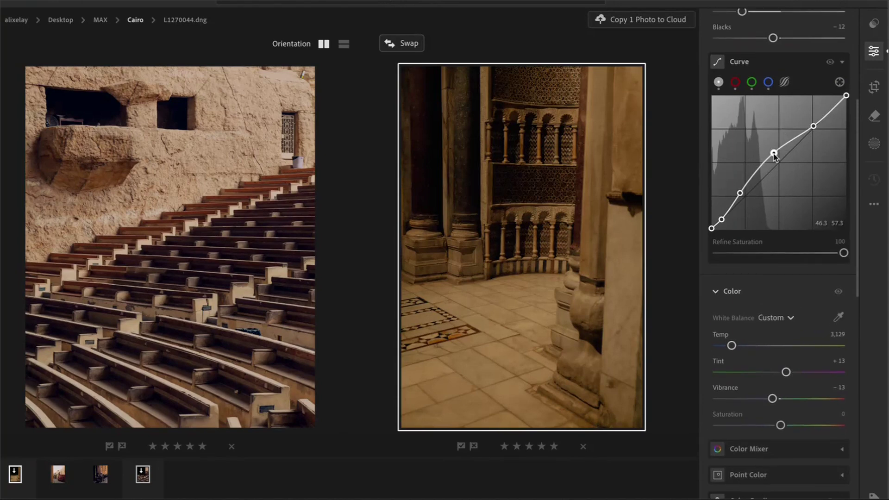
{"action": "left_click_drag", "start_coordinate": [774, 153], "coordinate": [771, 151]}
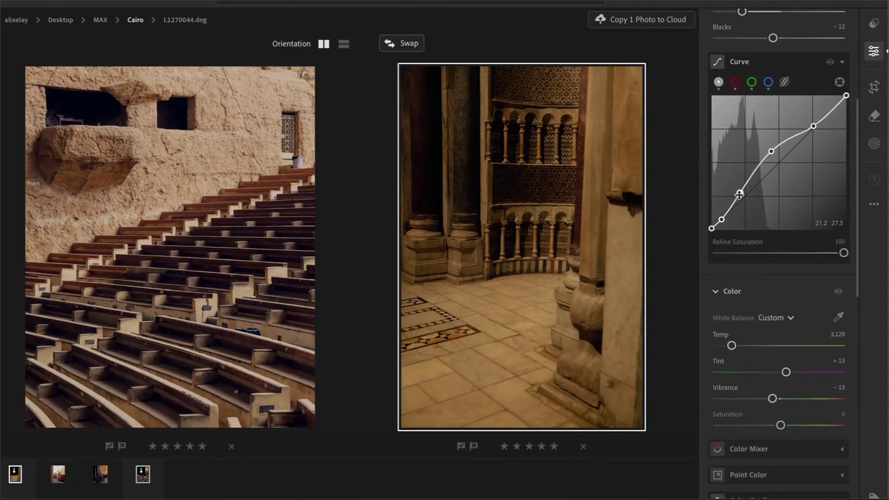
{"action": "left_click_drag", "start_coordinate": [740, 194], "coordinate": [739, 191]}
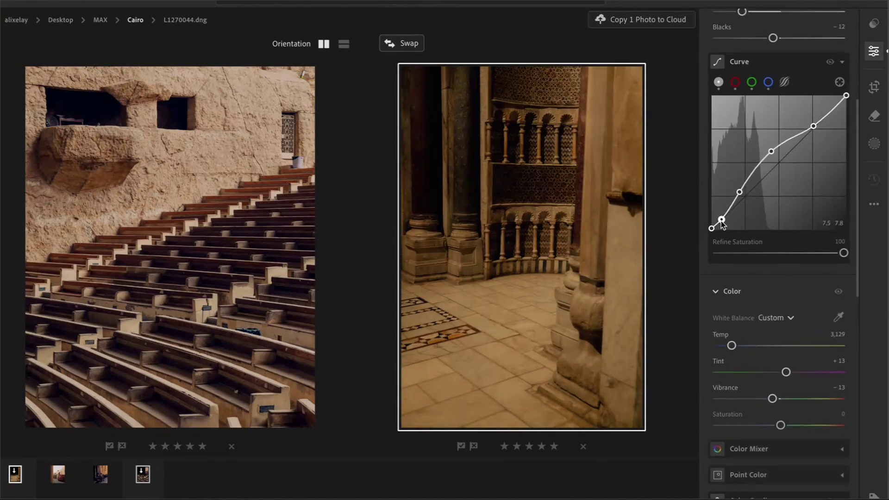
{"action": "left_click_drag", "start_coordinate": [721, 220], "coordinate": [724, 223]}
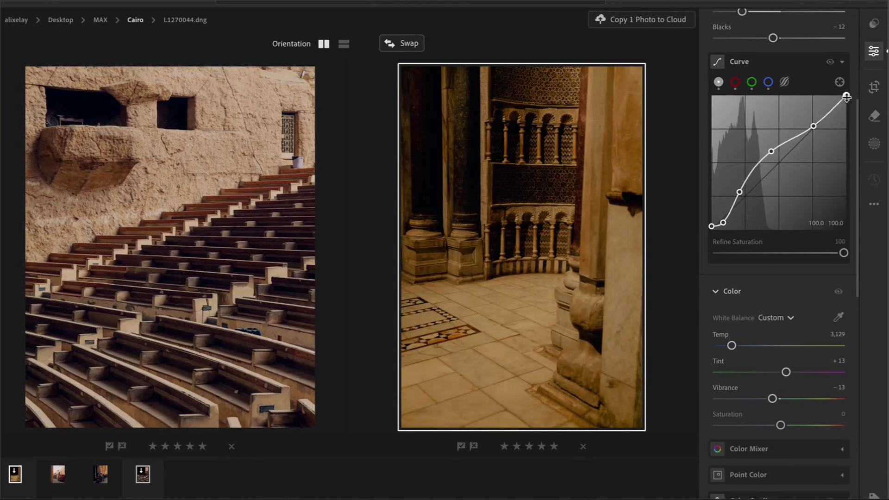
Step: Lower Dehaze to -25 under Effects
{"action": "scroll", "coordinate": [802, 265], "scroll_direction": "down", "scroll_amount": 10}
{"action": "scroll", "coordinate": [804, 269], "scroll_direction": "down", "scroll_amount": 2}
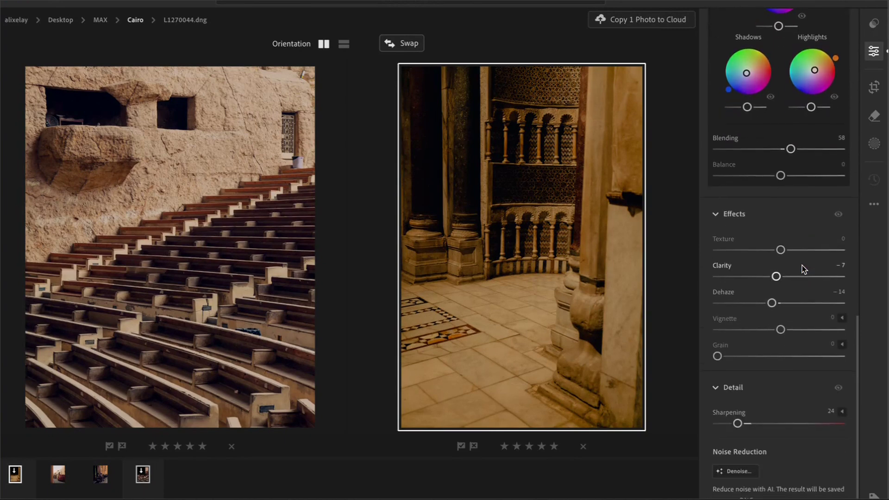
{"action": "left_click_drag", "start_coordinate": [772, 304], "coordinate": [767, 305]}
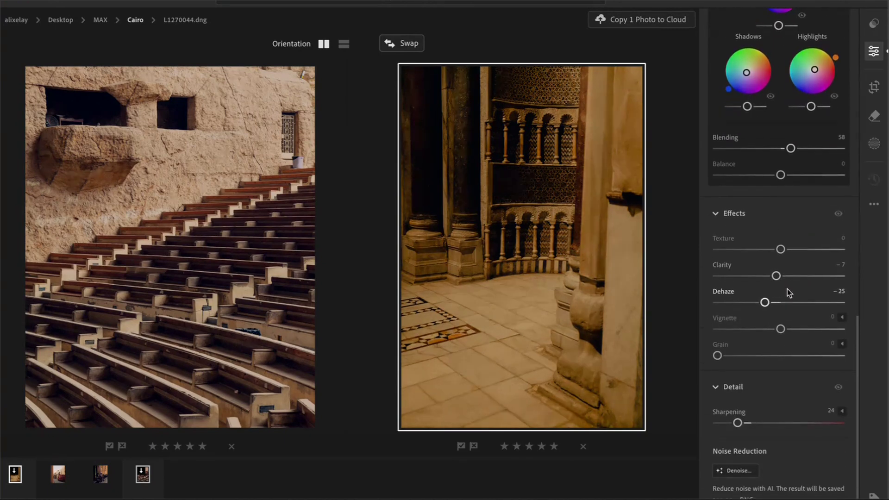
{"action": "scroll", "coordinate": [787, 289], "scroll_direction": "up", "scroll_amount": 15}
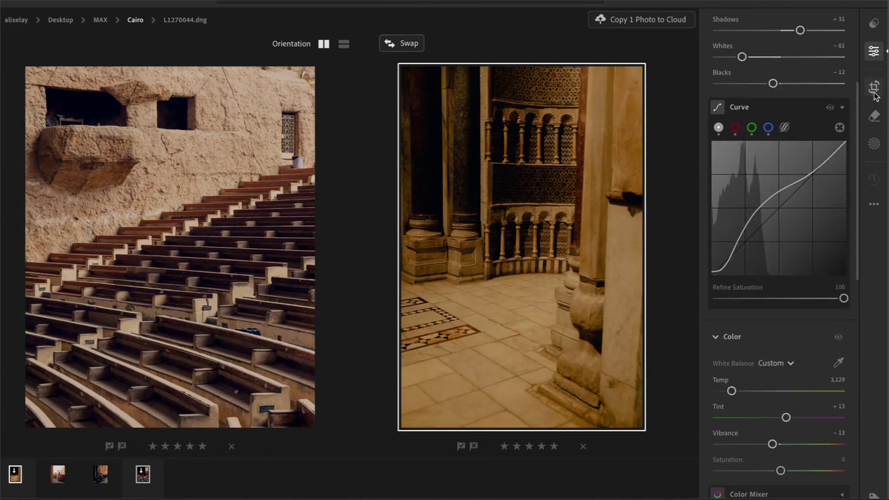
Step: Apply Auto upright and a 4 x 5 crop to the interior photo, narrowing and repositioning the frame
{"action": "left_click", "coordinate": [874, 89]}
{"action": "left_click", "coordinate": [747, 227]}
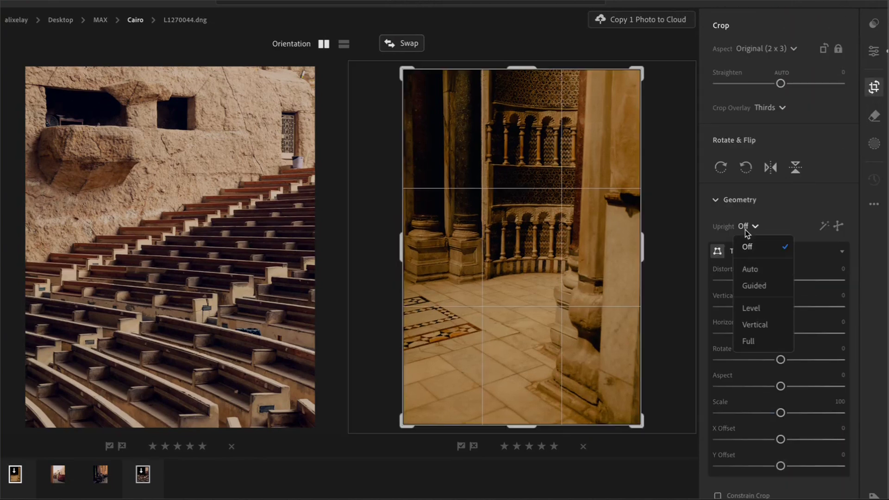
{"action": "left_click", "coordinate": [756, 272]}
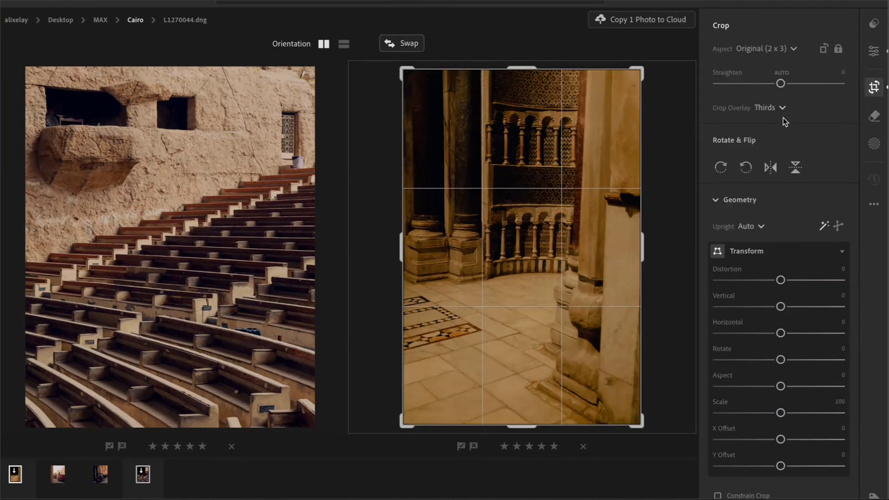
{"action": "left_click", "coordinate": [782, 49]}
{"action": "left_click", "coordinate": [775, 189]}
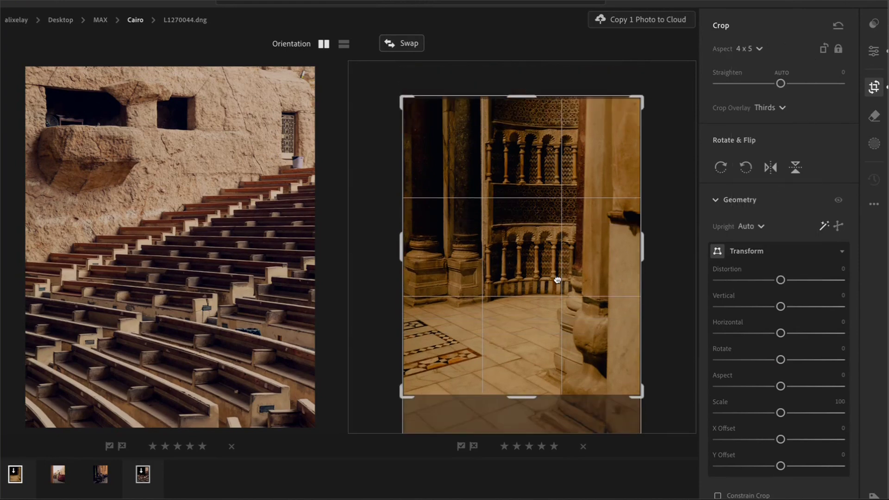
{"action": "left_click_drag", "start_coordinate": [645, 254], "coordinate": [637, 255]}
{"action": "left_click_drag", "start_coordinate": [550, 298], "coordinate": [550, 314]}
{"action": "key", "text": "Return"}
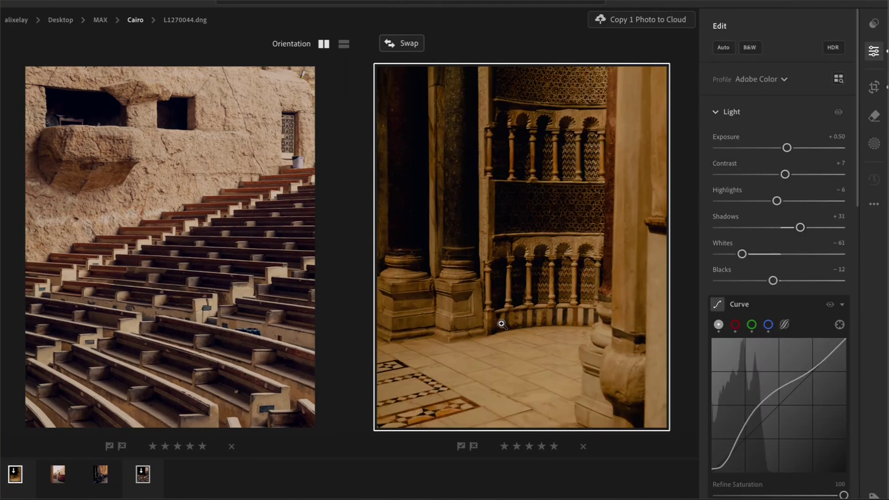
Step: Open the amphitheatre stairs photo alone and zoom in on the white bin below the window grate
{"action": "left_click", "coordinate": [58, 475]}
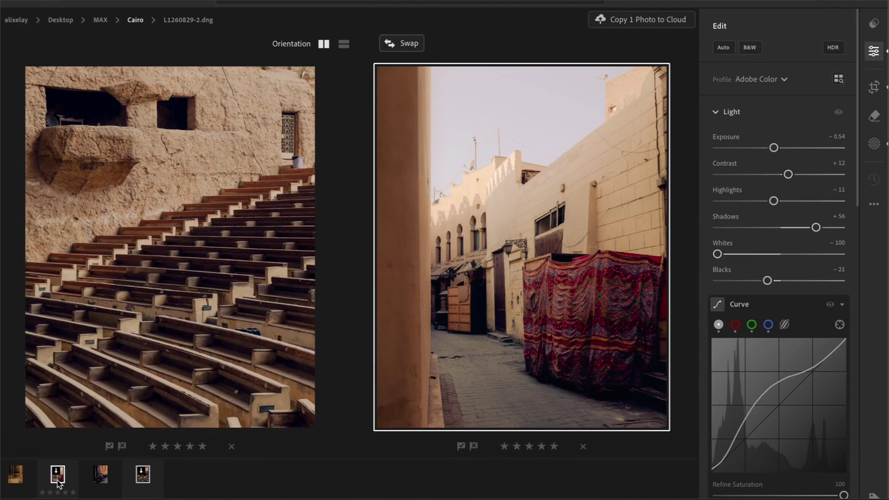
{"action": "left_click", "coordinate": [100, 479]}
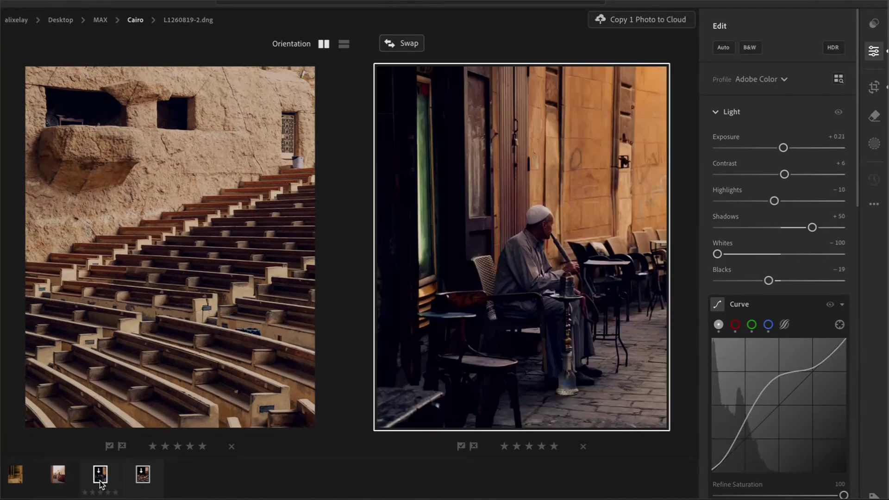
{"action": "left_click", "coordinate": [143, 482]}
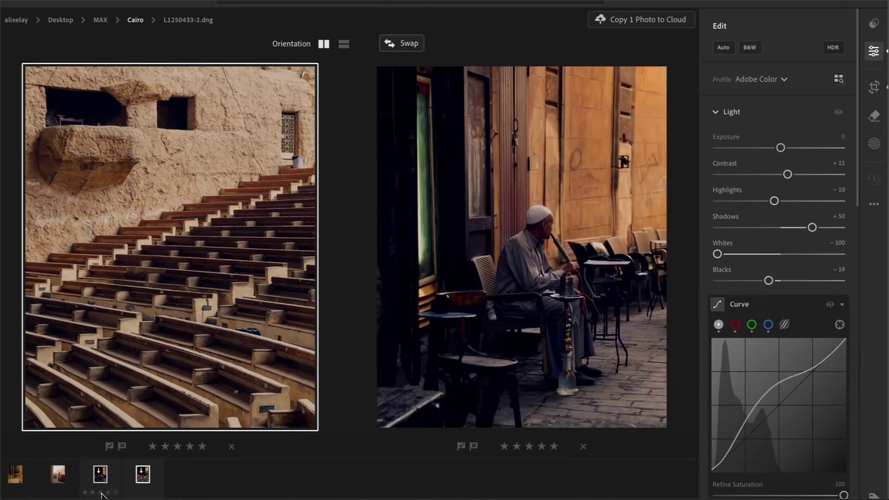
{"action": "key", "text": "d"}
{"action": "left_click", "coordinate": [493, 153]}
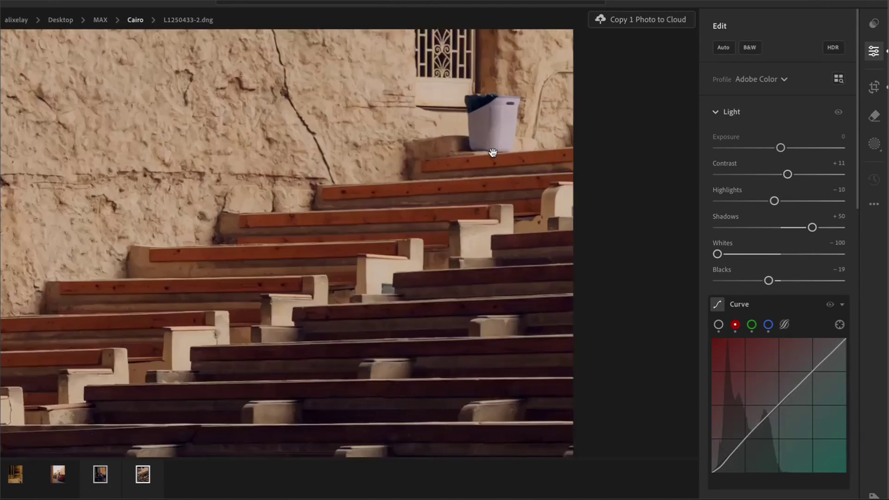
{"action": "left_click_drag", "start_coordinate": [497, 198], "coordinate": [428, 310]}
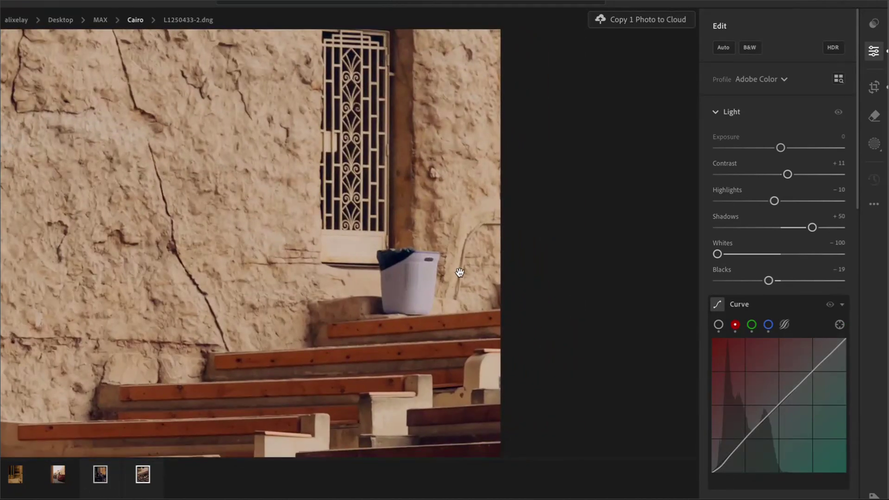
Step: Paint over the white bin with Generative Remove, apply it, view the next variation, and restore brush size 3
{"action": "left_click", "coordinate": [878, 122]}
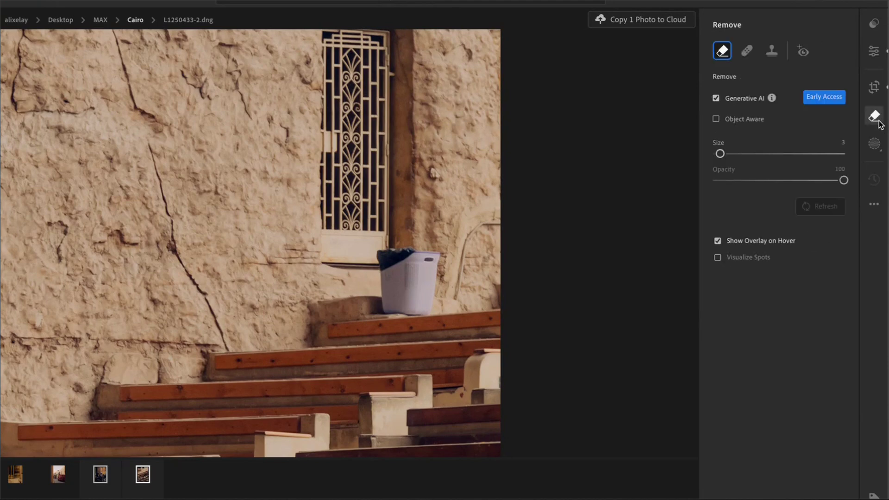
{"action": "key", "text": "bracketright"}
{"action": "mouse_move", "coordinate": [384, 306]}
{"action": "left_mouse_down"}
{"action": "mouse_move", "coordinate": [378, 258]}
{"action": "mouse_move", "coordinate": [435, 259]}
{"action": "mouse_move", "coordinate": [424, 305]}
{"action": "mouse_move", "coordinate": [396, 307]}
{"action": "mouse_move", "coordinate": [395, 280]}
{"action": "mouse_move", "coordinate": [407, 300]}
{"action": "left_mouse_up"}
{"action": "left_click_drag", "start_coordinate": [383, 265], "coordinate": [382, 301]}
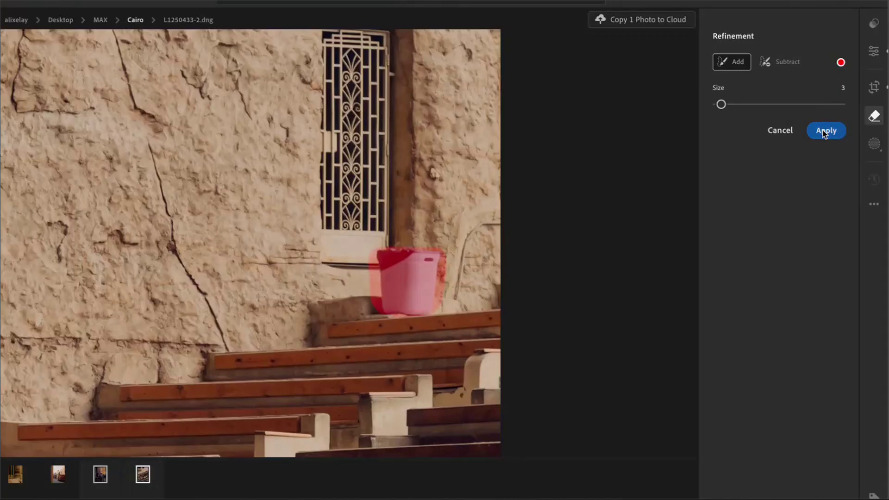
{"action": "left_click", "coordinate": [824, 132]}
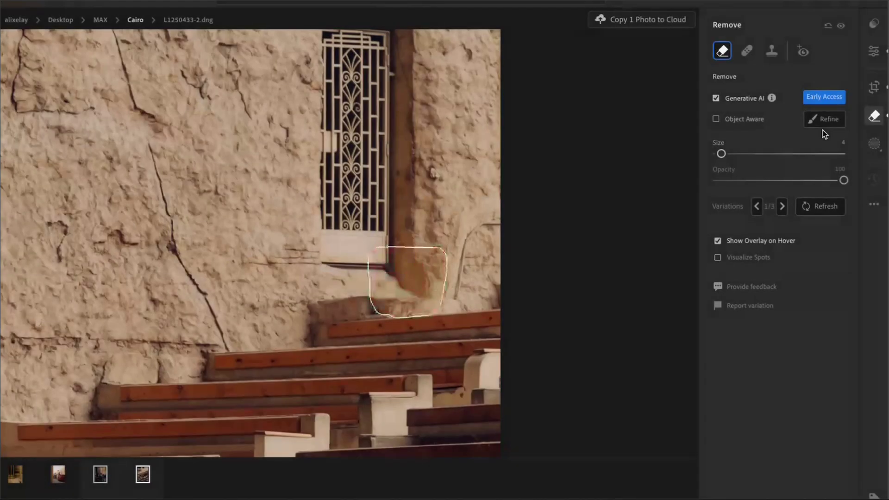
{"action": "left_click", "coordinate": [782, 206]}
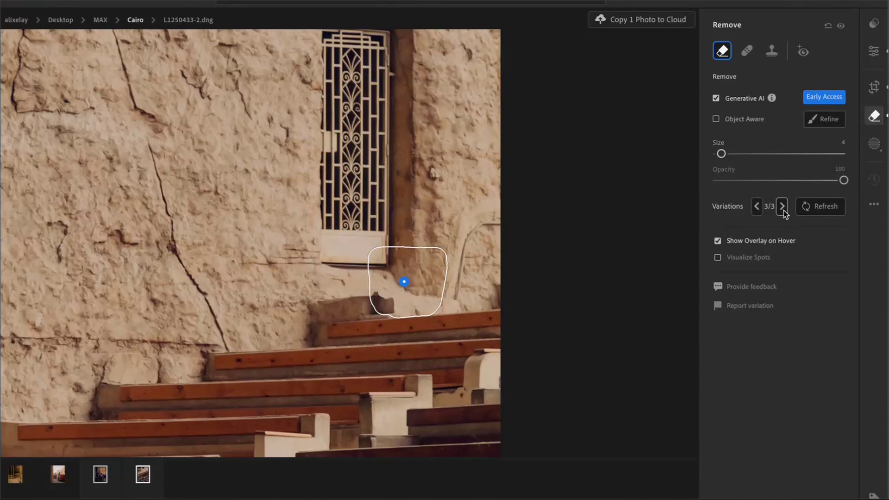
{"action": "key", "text": "Escape"}
{"action": "key", "text": "bracketleft"}
Step: Close the Remove panel and zoom and pan to the black trash bag on the lower benches
{"action": "left_click", "coordinate": [874, 116]}
{"action": "left_click", "coordinate": [370, 375]}
{"action": "left_click_drag", "start_coordinate": [395, 92], "coordinate": [343, 134]}
{"action": "scroll", "coordinate": [264, 278], "scroll_direction": "up", "scroll_amount": 5}
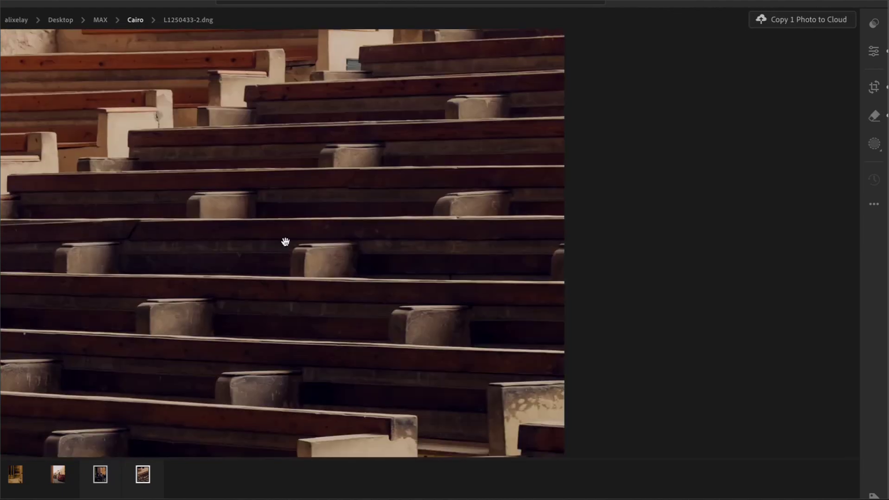
{"action": "scroll", "coordinate": [305, 282], "scroll_direction": "down", "scroll_amount": 3}
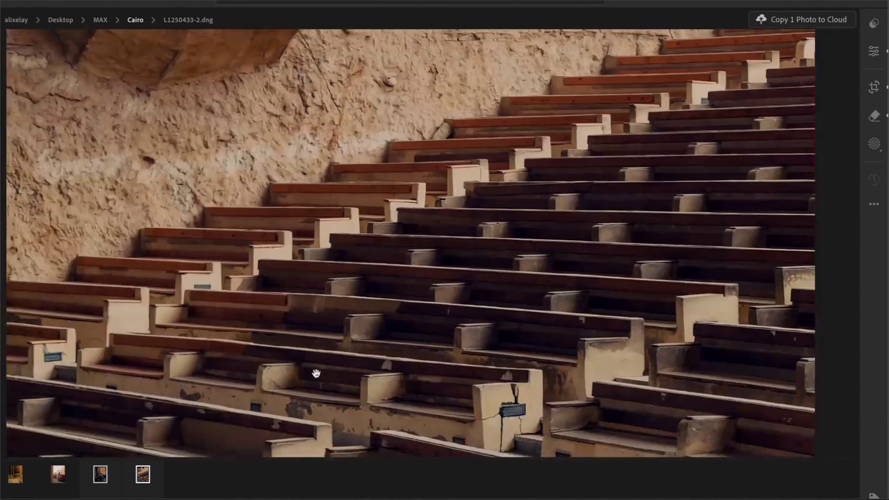
{"action": "scroll", "coordinate": [278, 262], "scroll_direction": "up", "scroll_amount": 1}
{"action": "left_click_drag", "start_coordinate": [636, 345], "coordinate": [461, 307]}
{"action": "scroll", "coordinate": [461, 307], "scroll_direction": "up", "scroll_amount": 3}
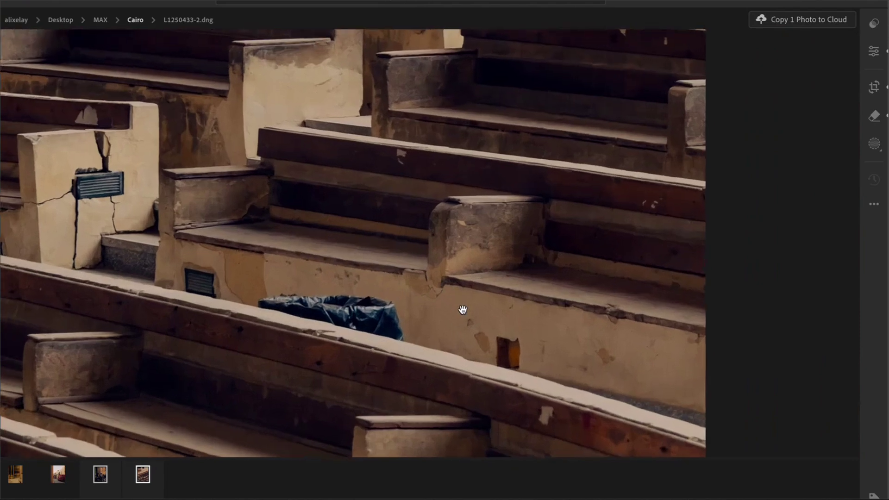
Step: Generatively remove the black trash bag, cycling through all three variations back to variation 1
{"action": "left_click", "coordinate": [875, 116]}
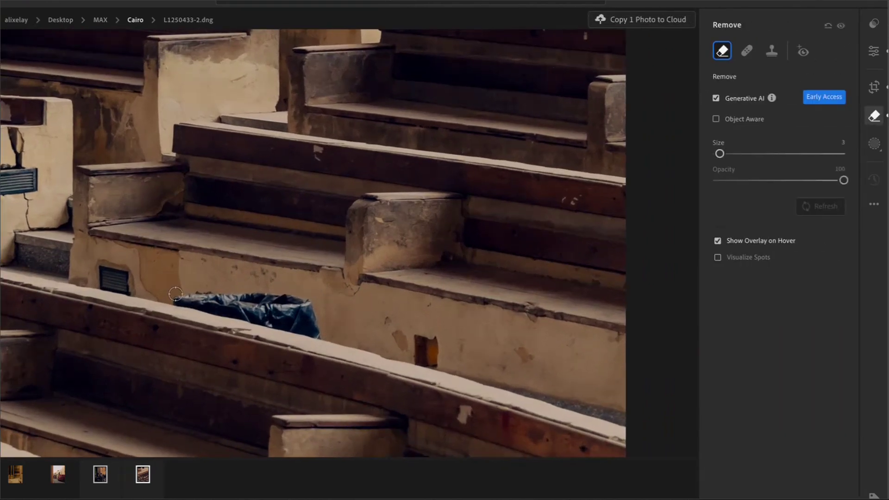
{"action": "mouse_move", "coordinate": [178, 300]}
{"action": "left_mouse_down"}
{"action": "mouse_move", "coordinate": [302, 302]}
{"action": "mouse_move", "coordinate": [316, 330]}
{"action": "mouse_move", "coordinate": [201, 308]}
{"action": "left_mouse_up"}
{"action": "left_click_drag", "start_coordinate": [297, 325], "coordinate": [275, 322]}
{"action": "left_click", "coordinate": [828, 131]}
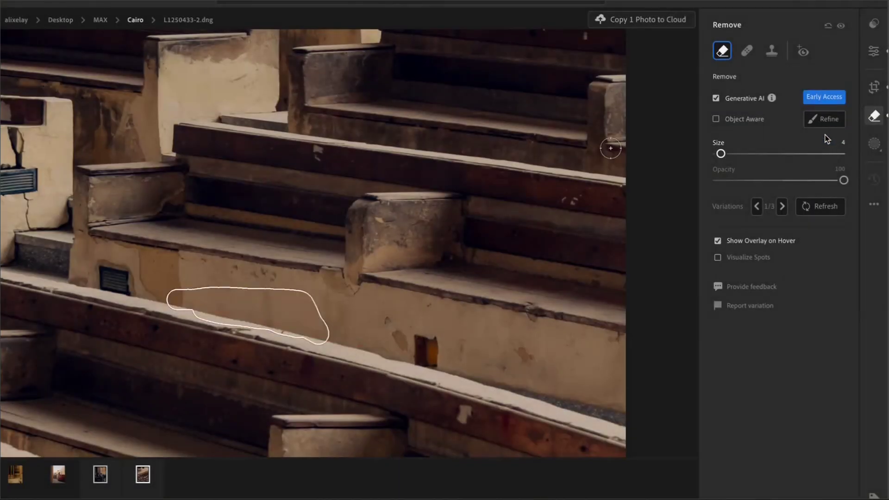
{"action": "left_click", "coordinate": [782, 206]}
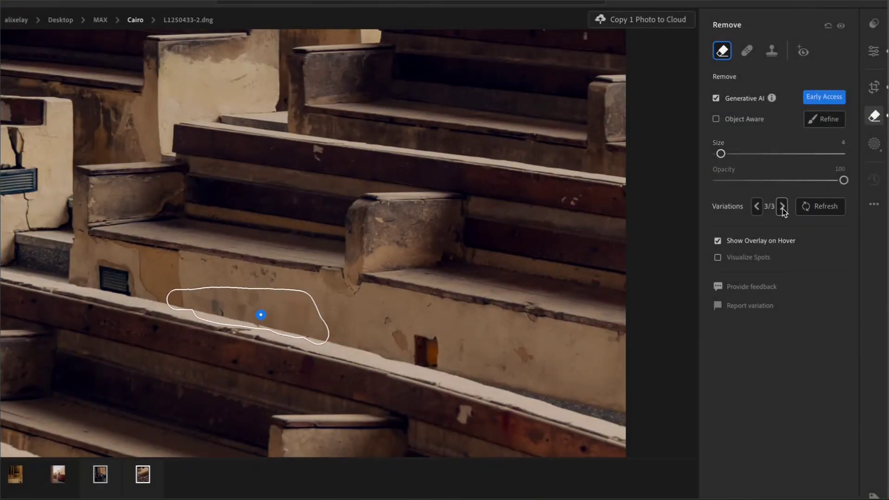
{"action": "left_click", "coordinate": [782, 206]}
{"action": "left_click", "coordinate": [782, 207]}
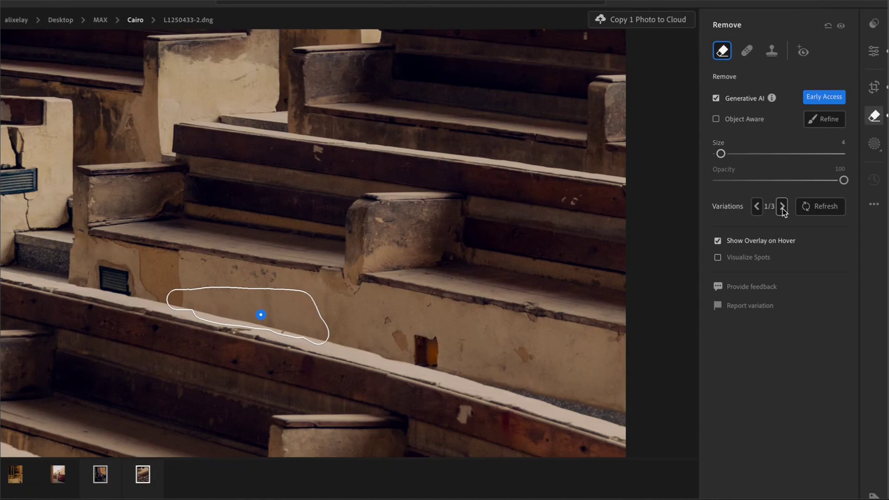
Step: Review the stairs, café, alley and marble photos, then return to the Cairo grid with the café photo selected
{"action": "left_click", "coordinate": [875, 116]}
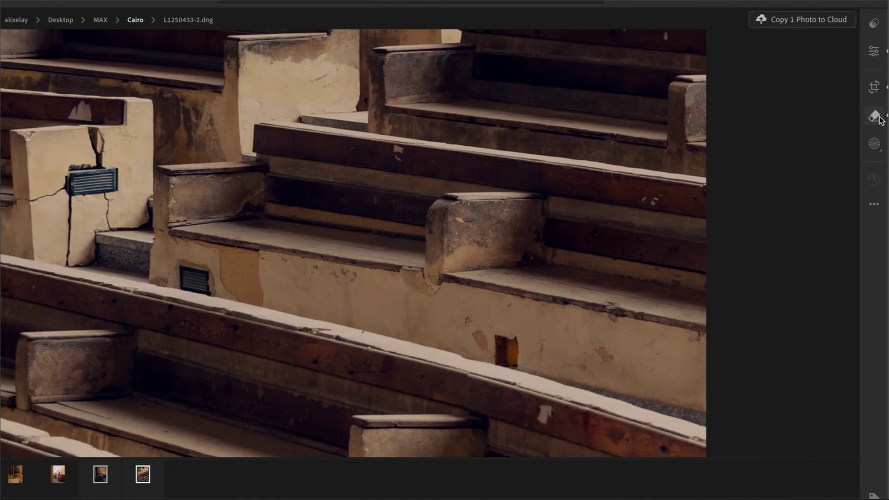
{"action": "left_click", "coordinate": [550, 274]}
{"action": "left_click", "coordinate": [94, 480]}
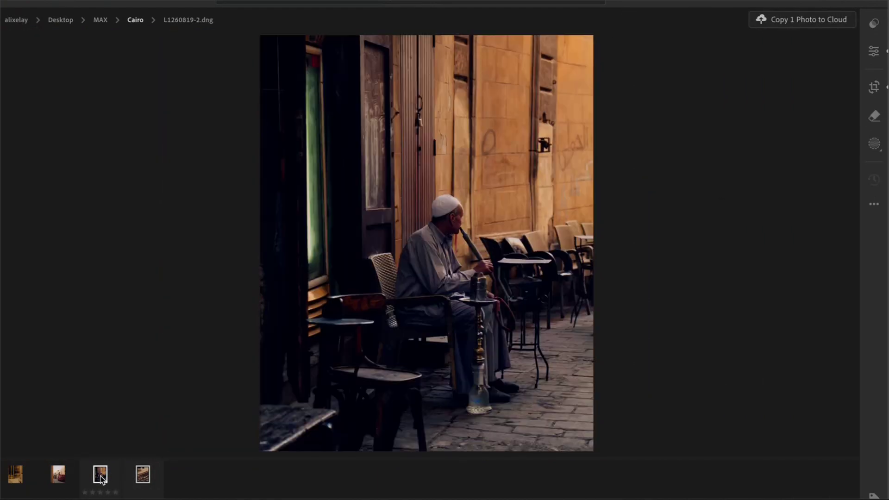
{"action": "left_click", "coordinate": [57, 481]}
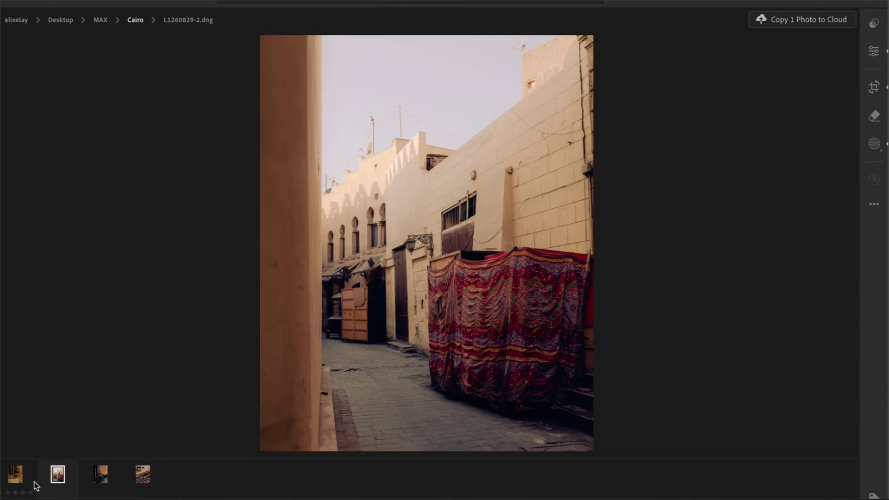
{"action": "left_click", "coordinate": [14, 482]}
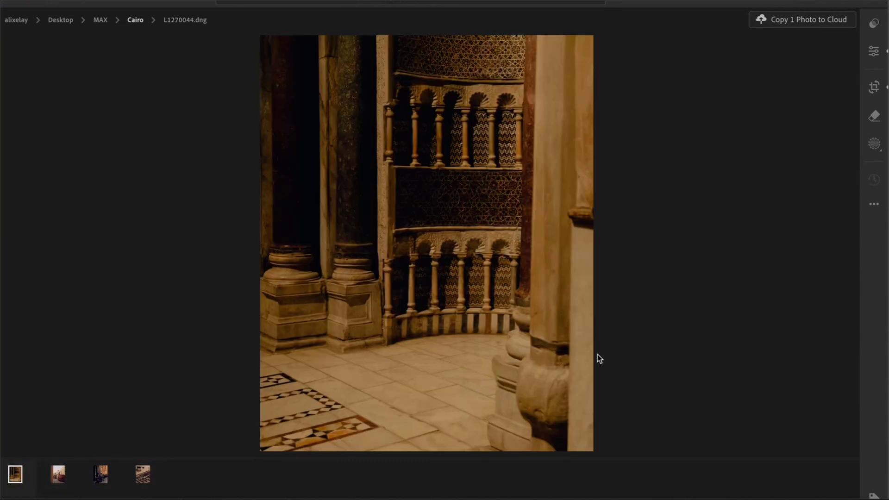
{"action": "left_click", "coordinate": [135, 20]}
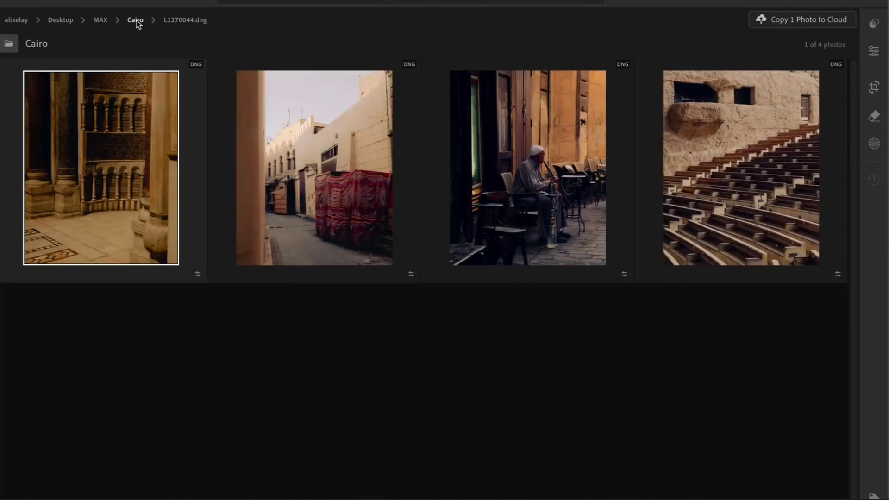
{"action": "left_click", "coordinate": [338, 207]}
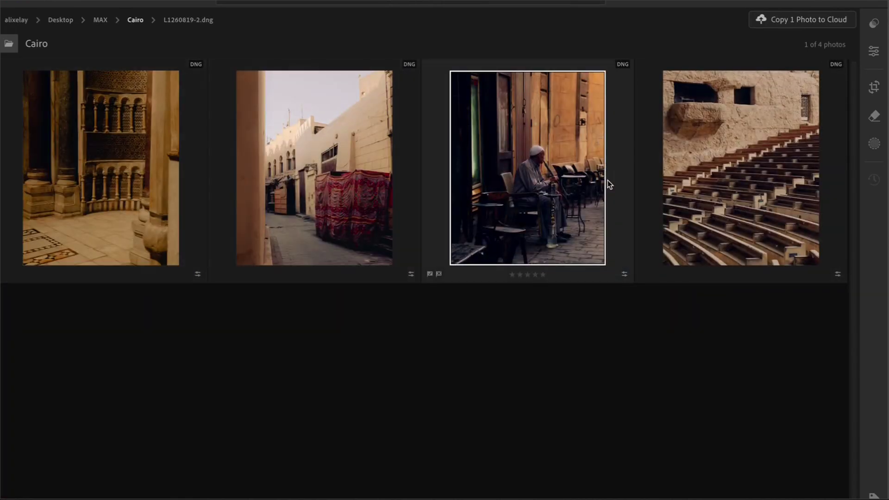